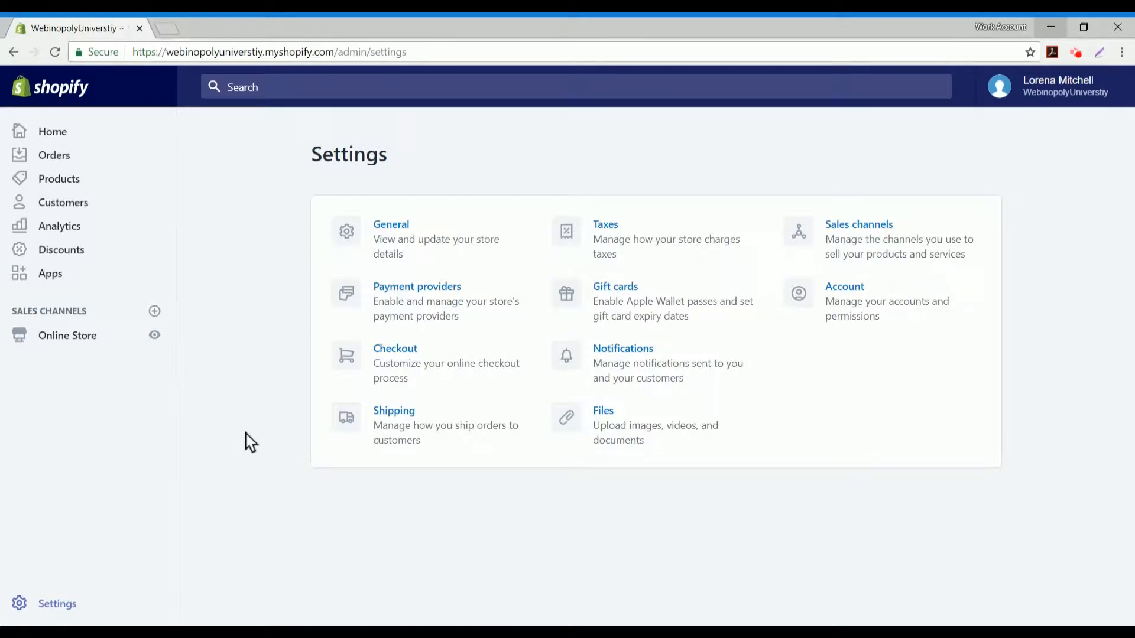
Review the store details, store address and standards and formats in the General settings.
left_click(422, 238)
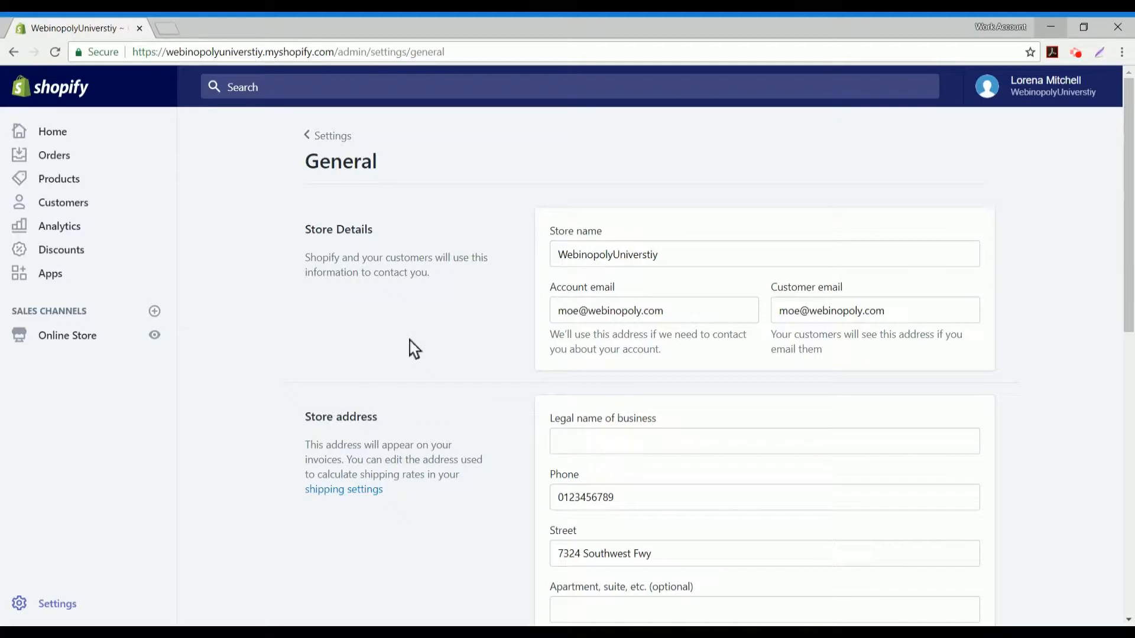
scroll(283, 378, "down", 4)
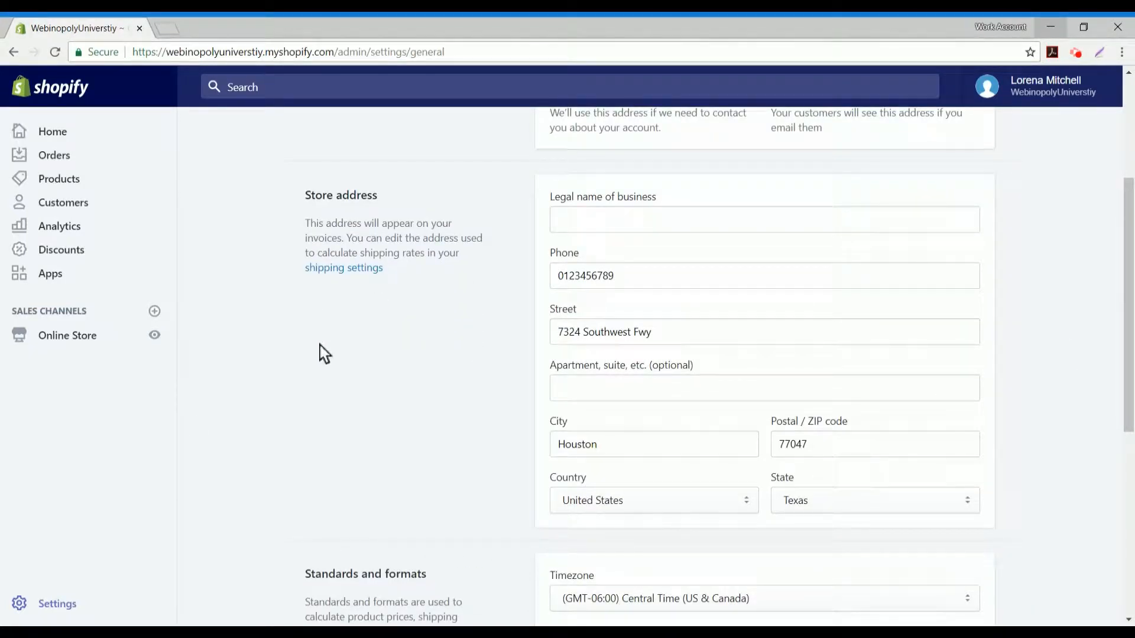
scroll(342, 372, "down", 6)
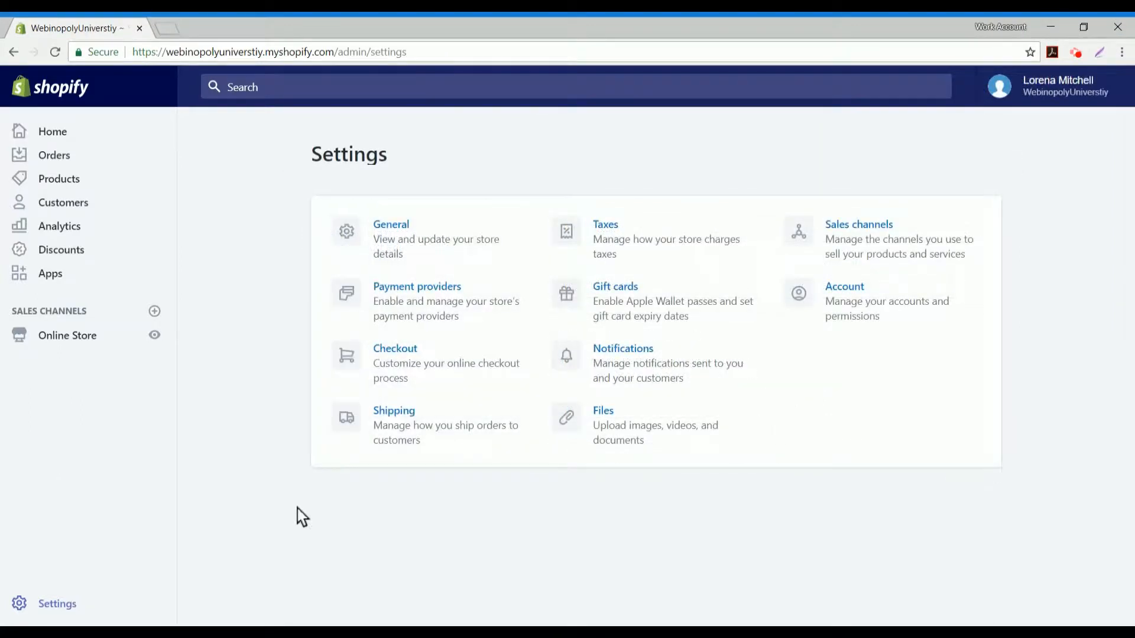
Start a new shipping zone in the Shipping settings and name it UK.
left_click(401, 418)
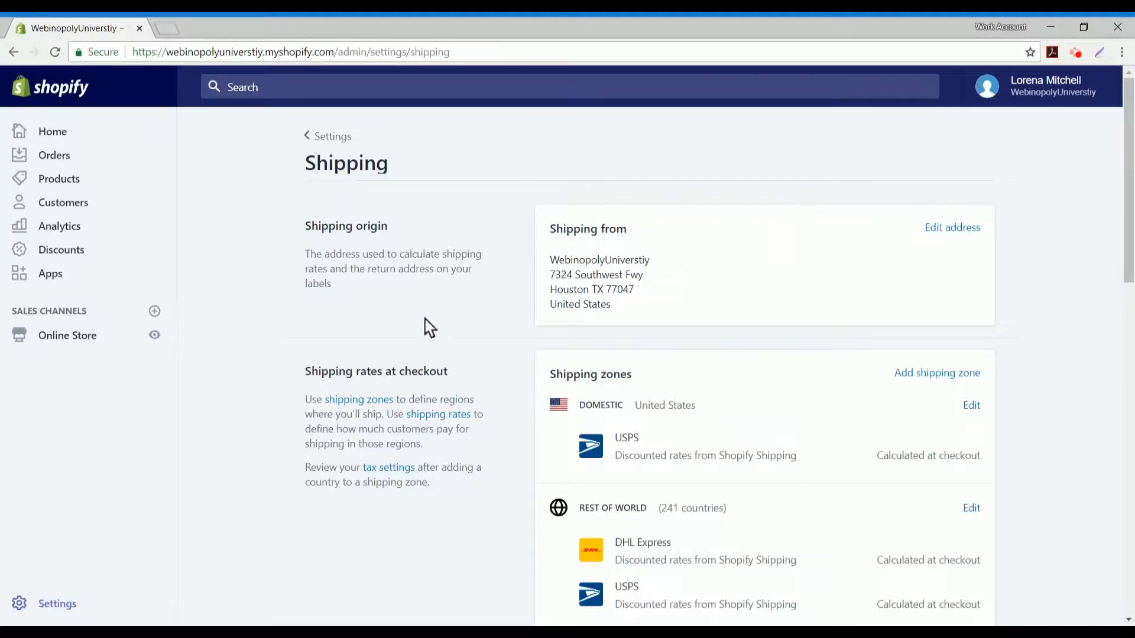
scroll(426, 327, "down", 3)
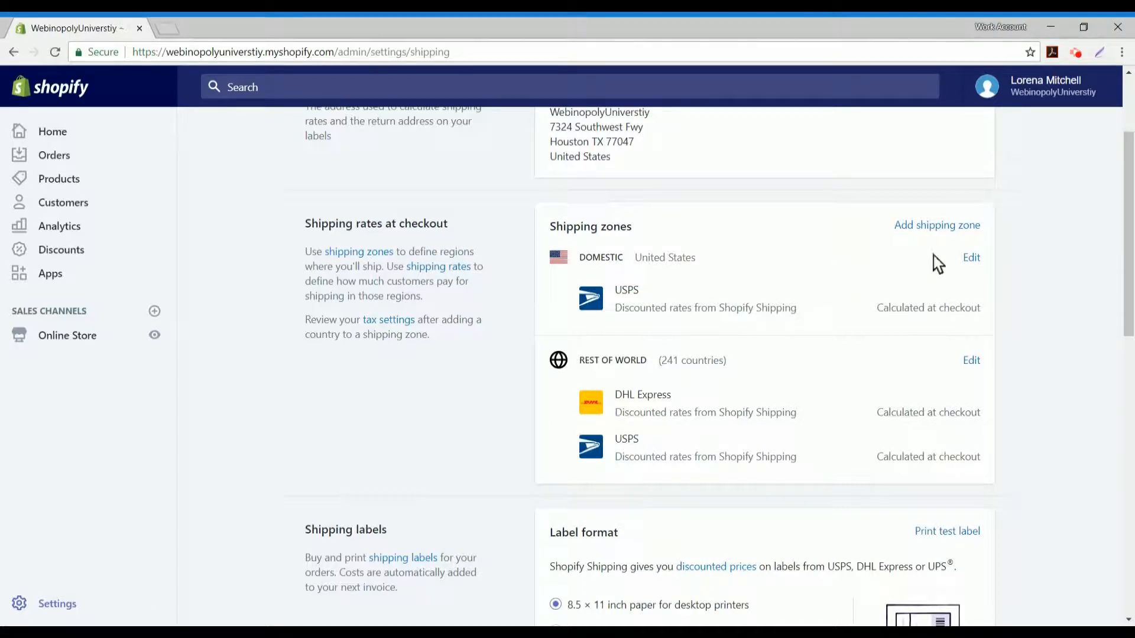
left_click(953, 227)
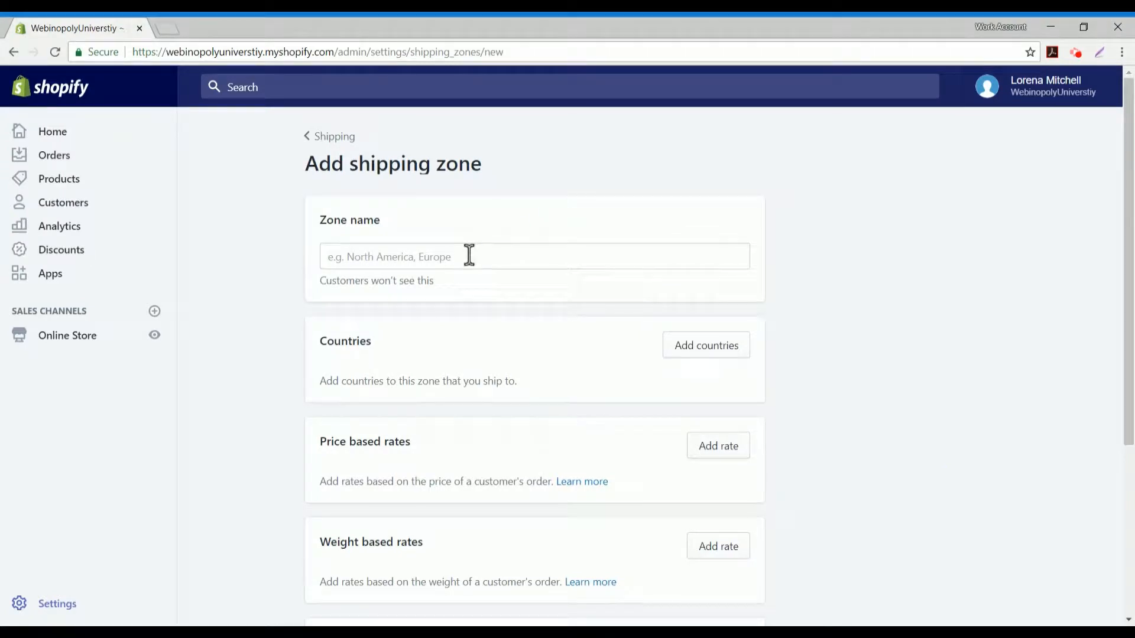
left_click(470, 255)
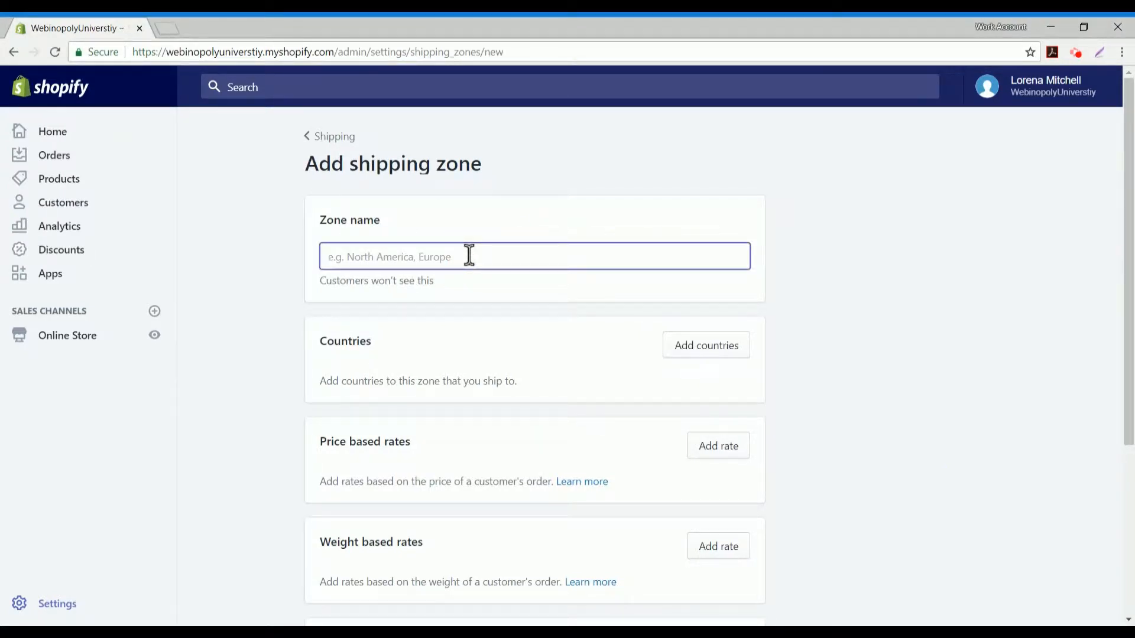
type("UK")
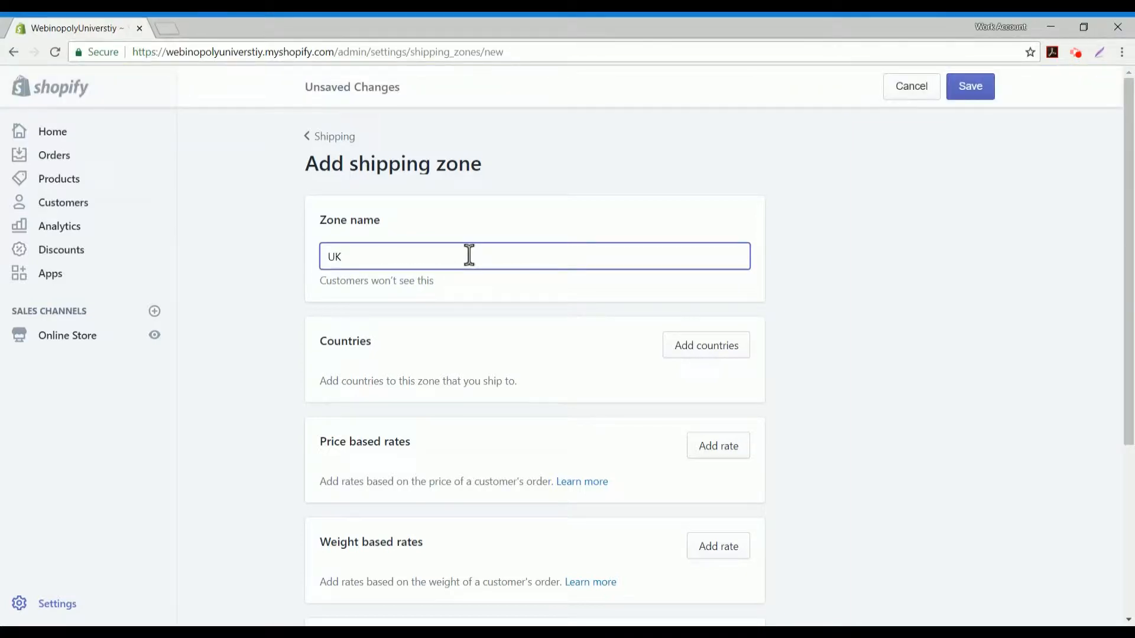
Search the country list for "united" and add United Kingdom to the UK shipping zone.
left_click(720, 352)
scroll(722, 362, "down", 19)
left_click(477, 194)
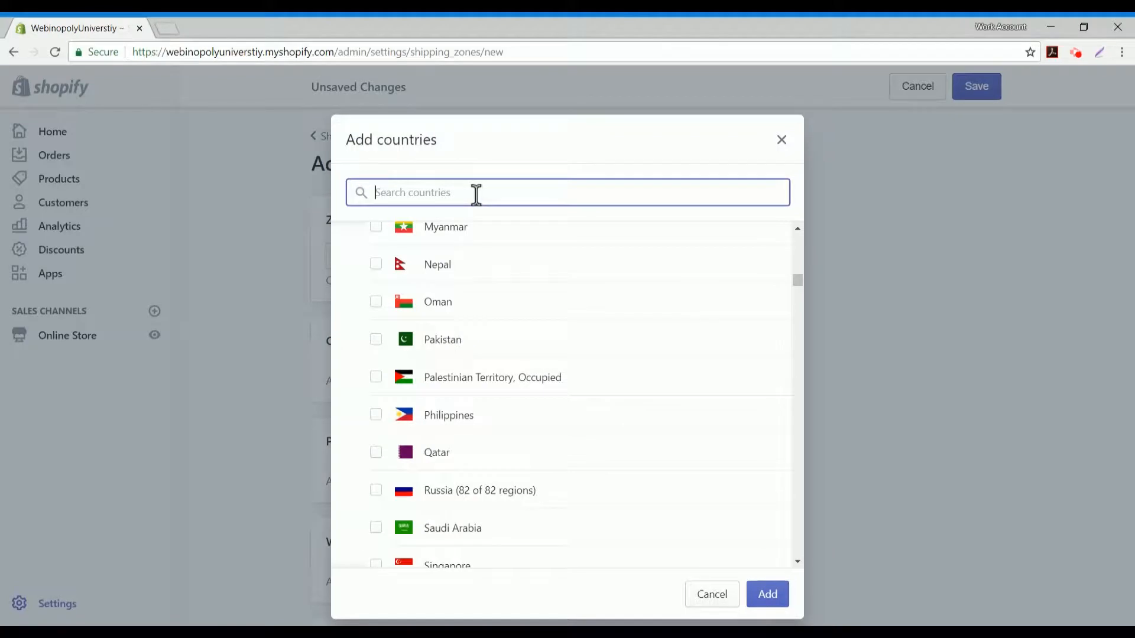
type("uk")
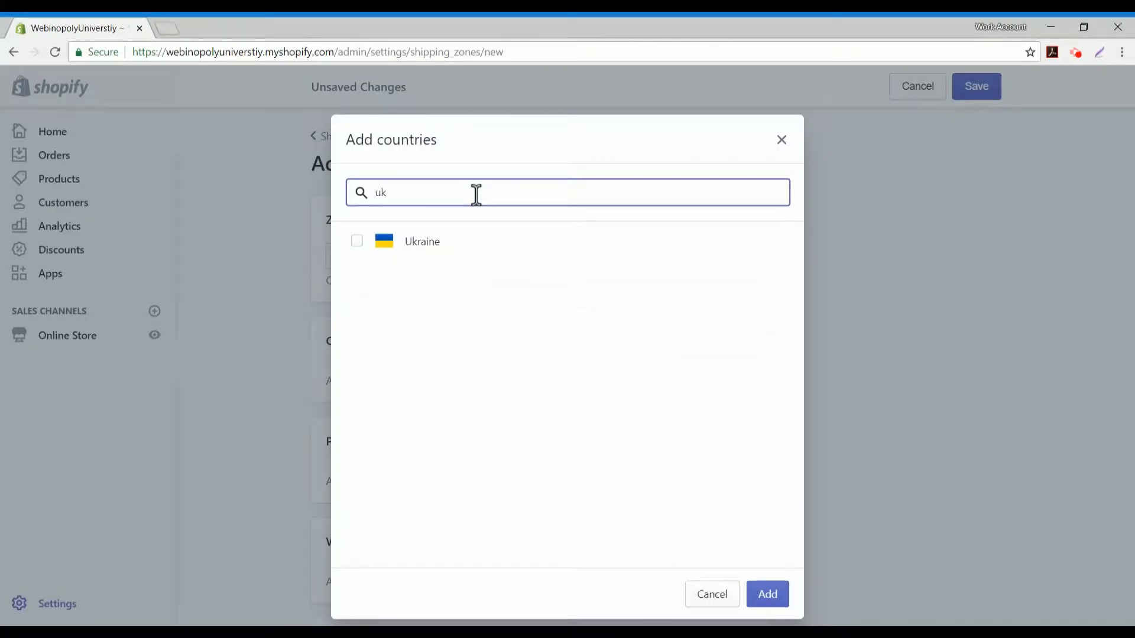
key("BackSpace")
type("nite")
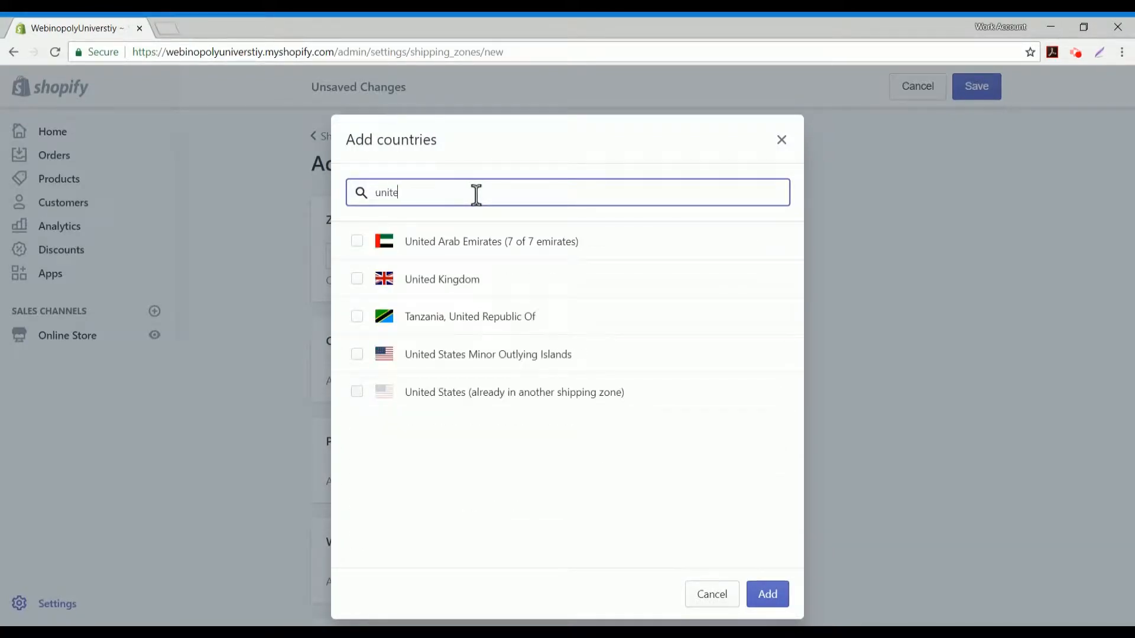
type("d")
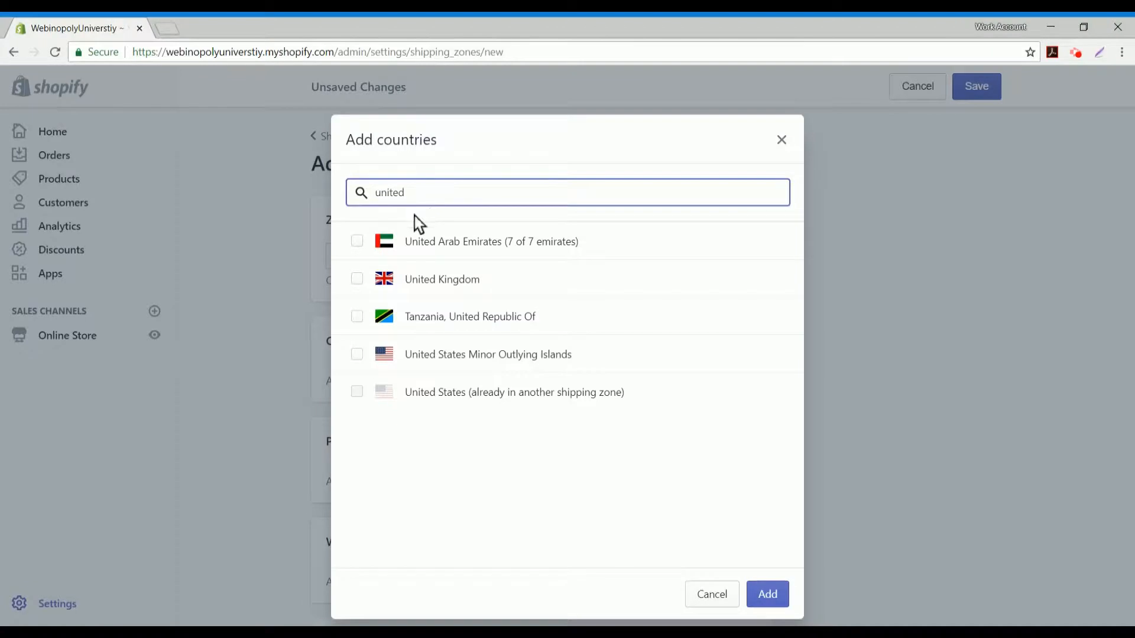
left_click(357, 278)
left_click(776, 594)
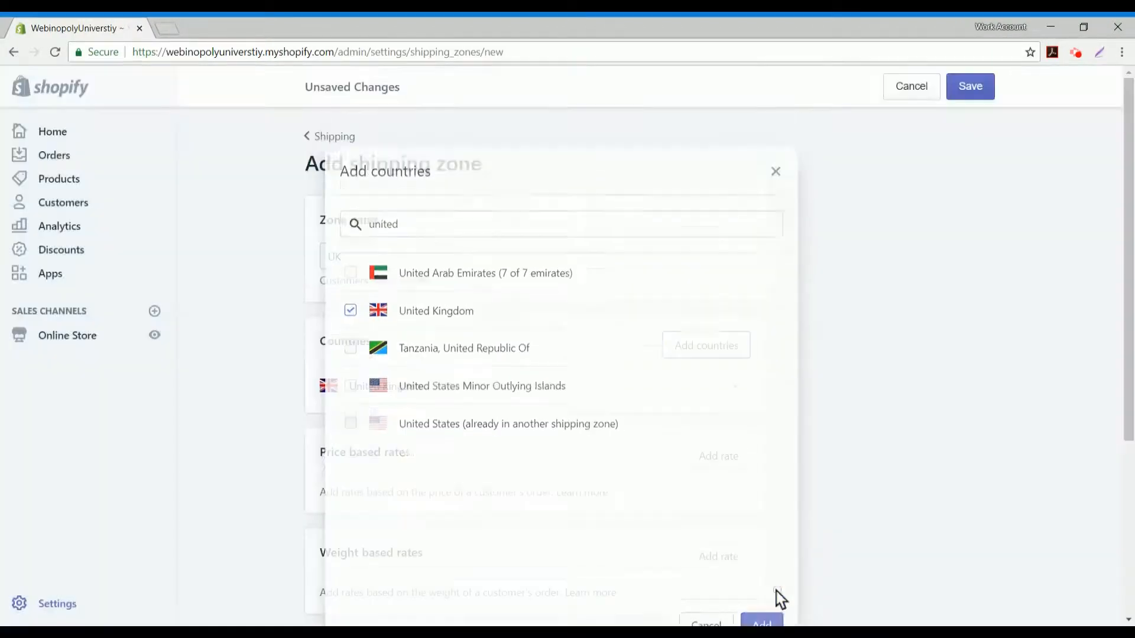
Start a price based rate for the UK zone with a maximum order price of $50.
scroll(331, 325, "down", 3)
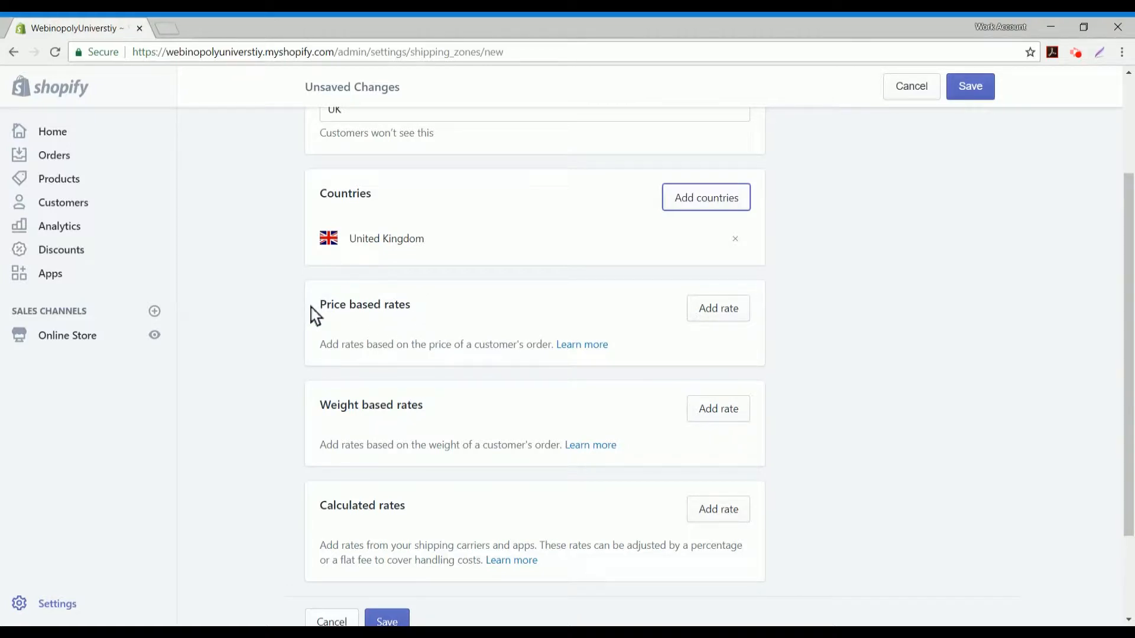
left_click(701, 312)
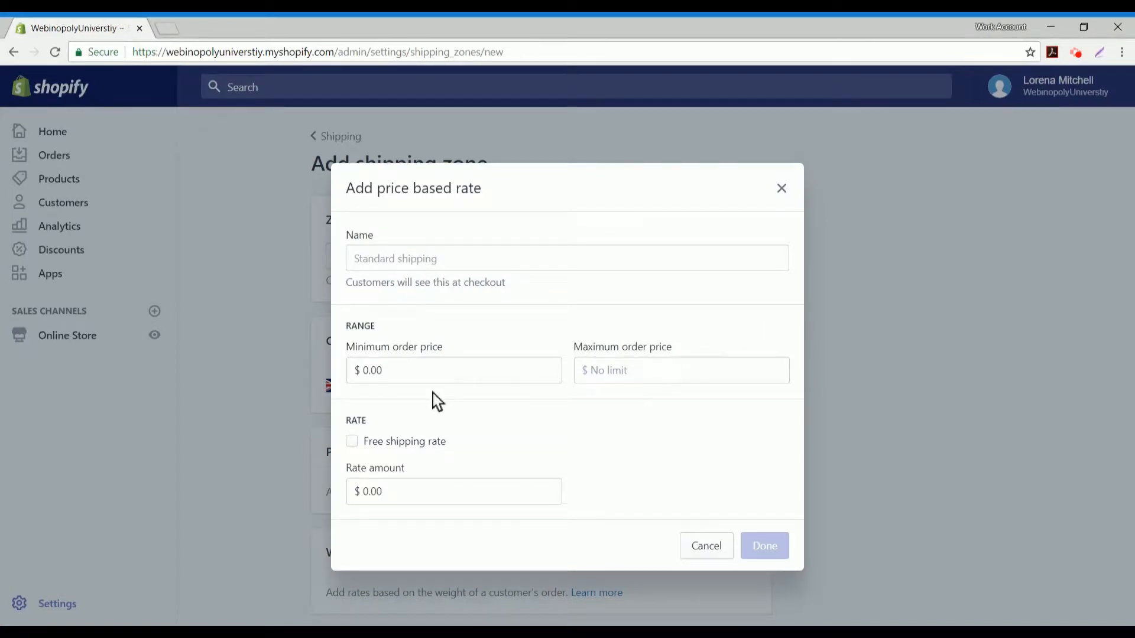
left_click(368, 370)
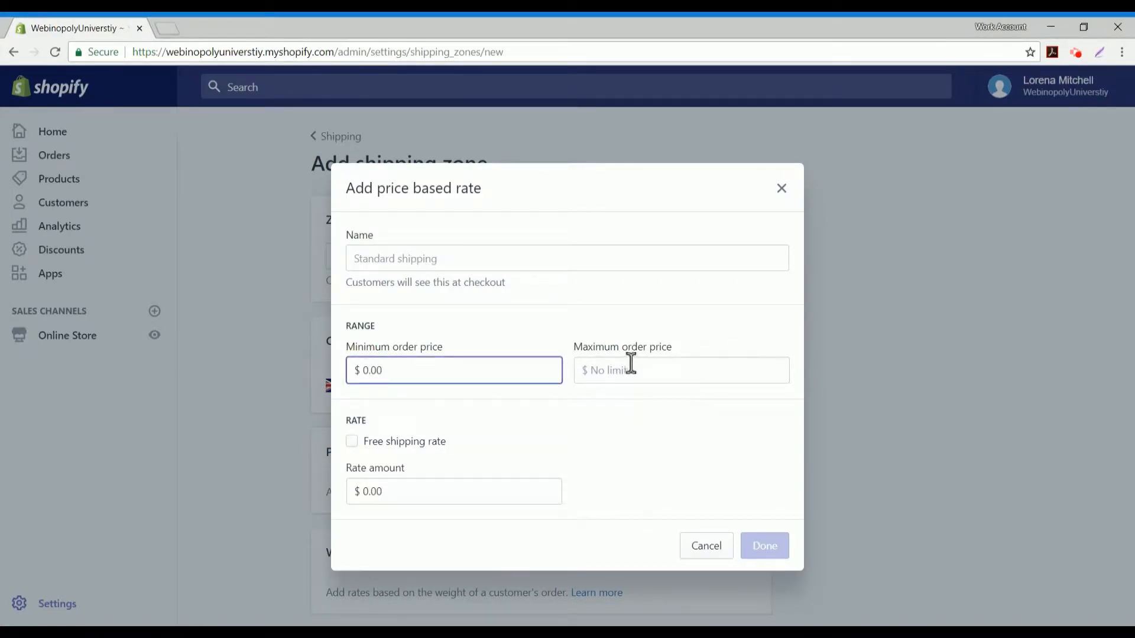
left_click(614, 374)
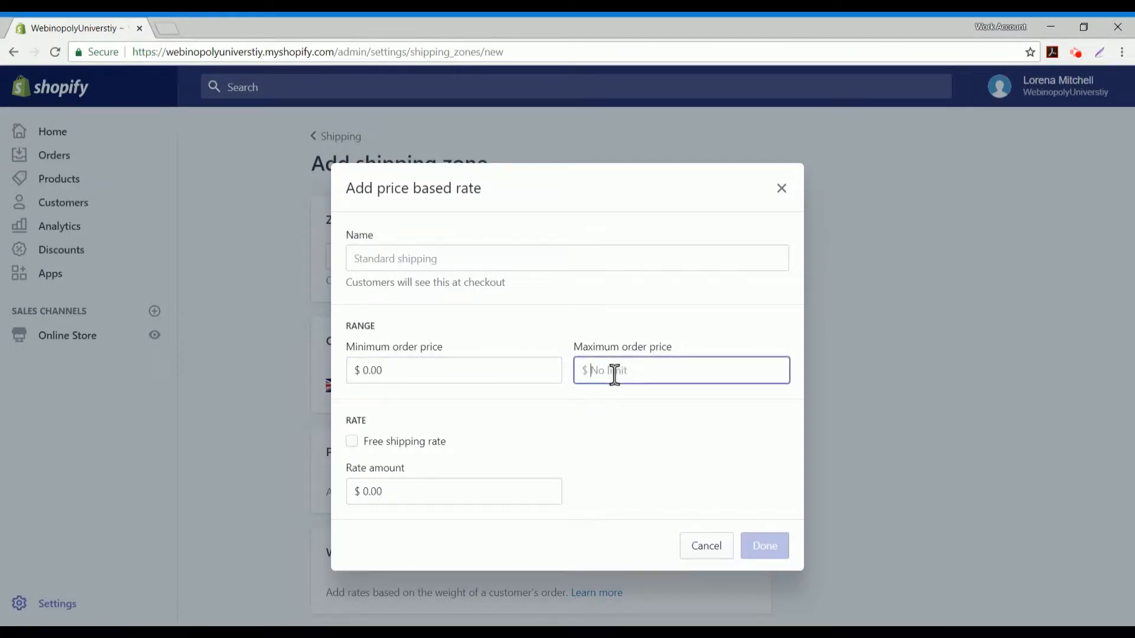
type("50")
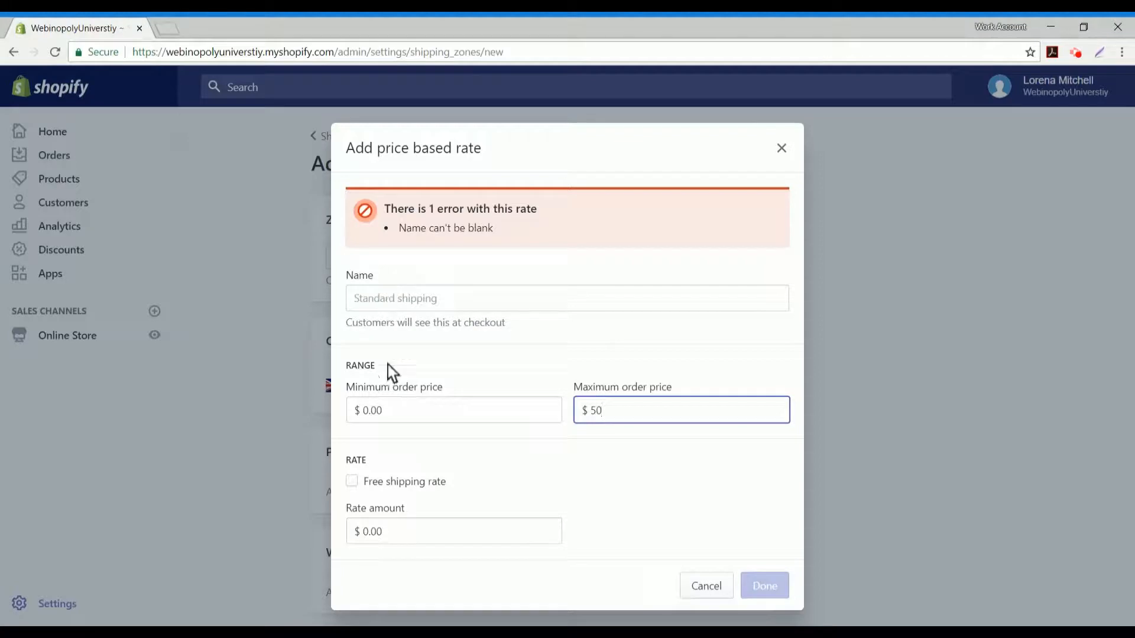
Set the price based rate's amount to $10, name it Standard Shipping, and add it to the zone.
left_click(369, 531)
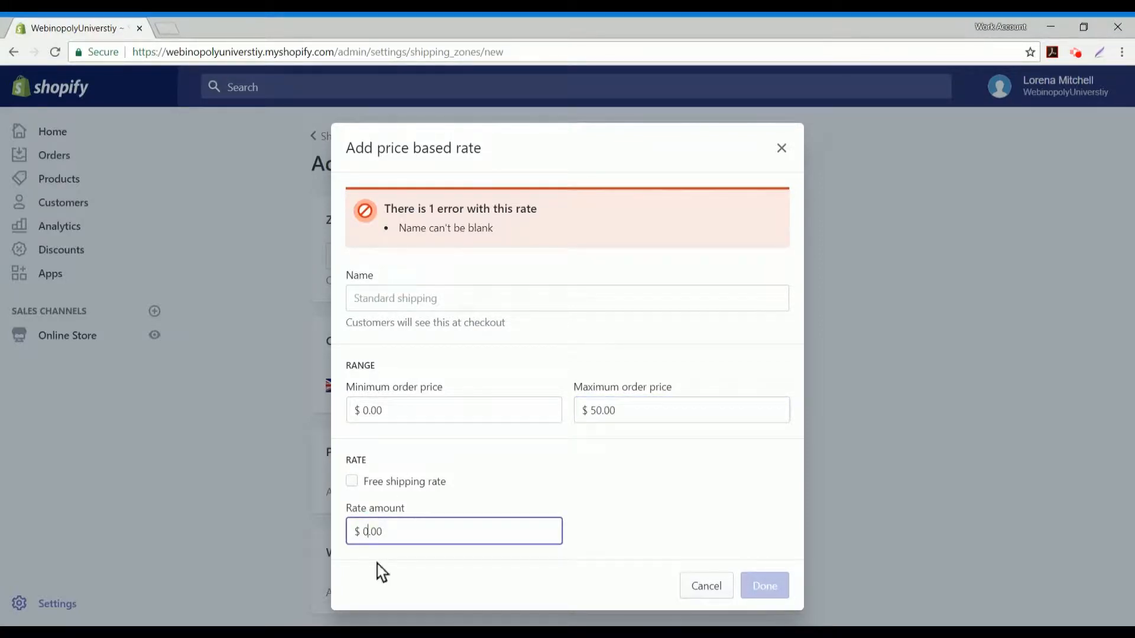
type("1")
key("BackSpace")
key("BackSpace")
type("10")
left_click(425, 299)
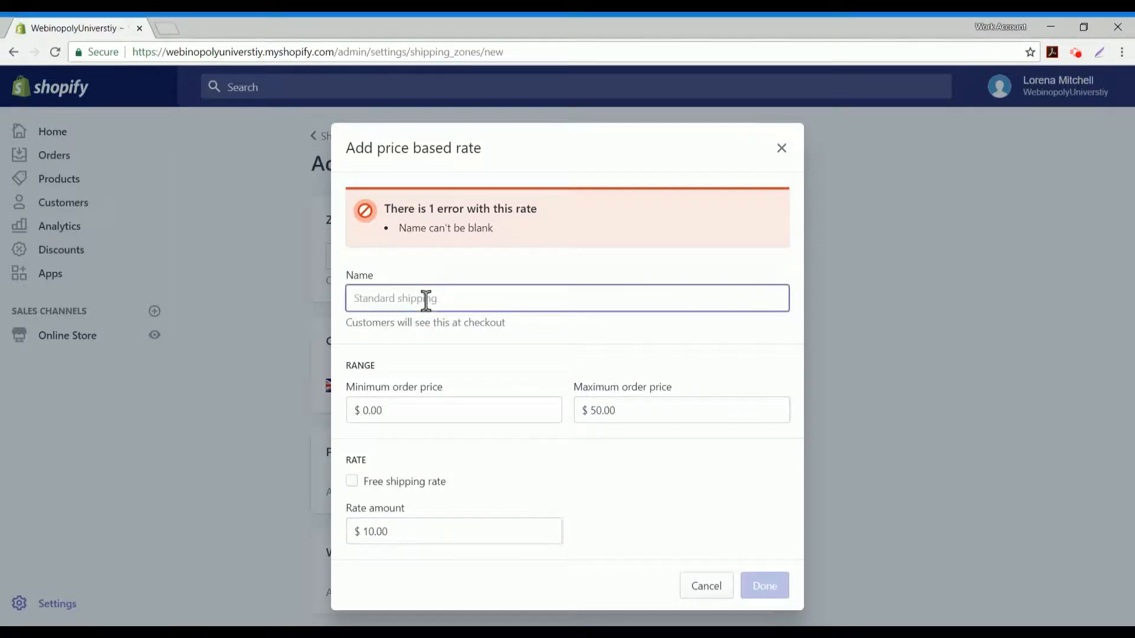
type("Sta")
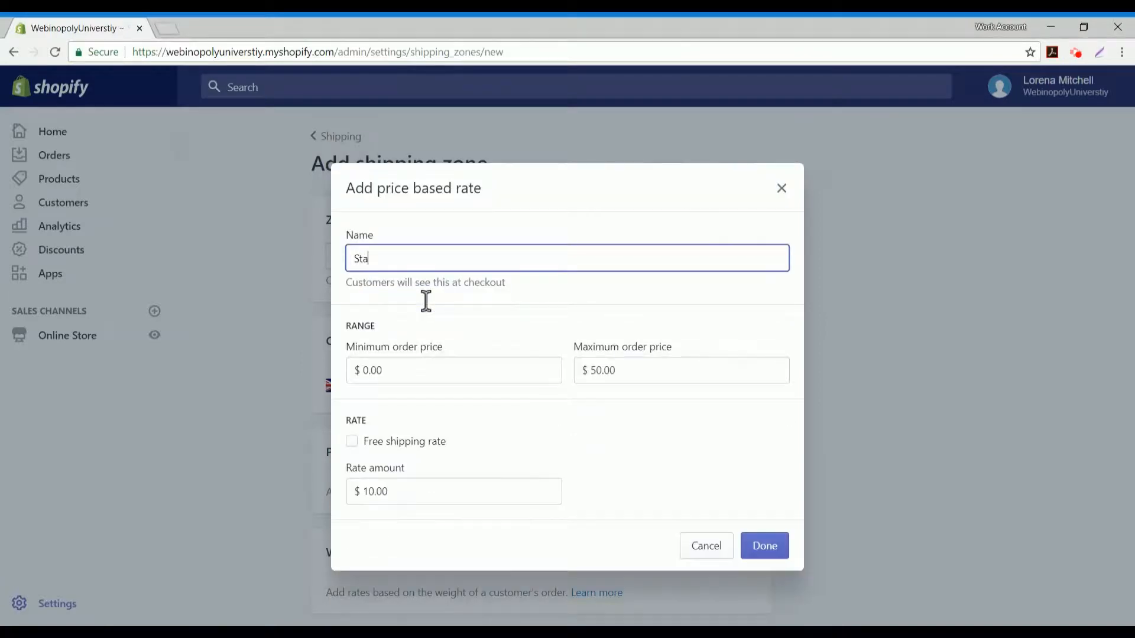
type("ndard Shipping")
left_click(775, 548)
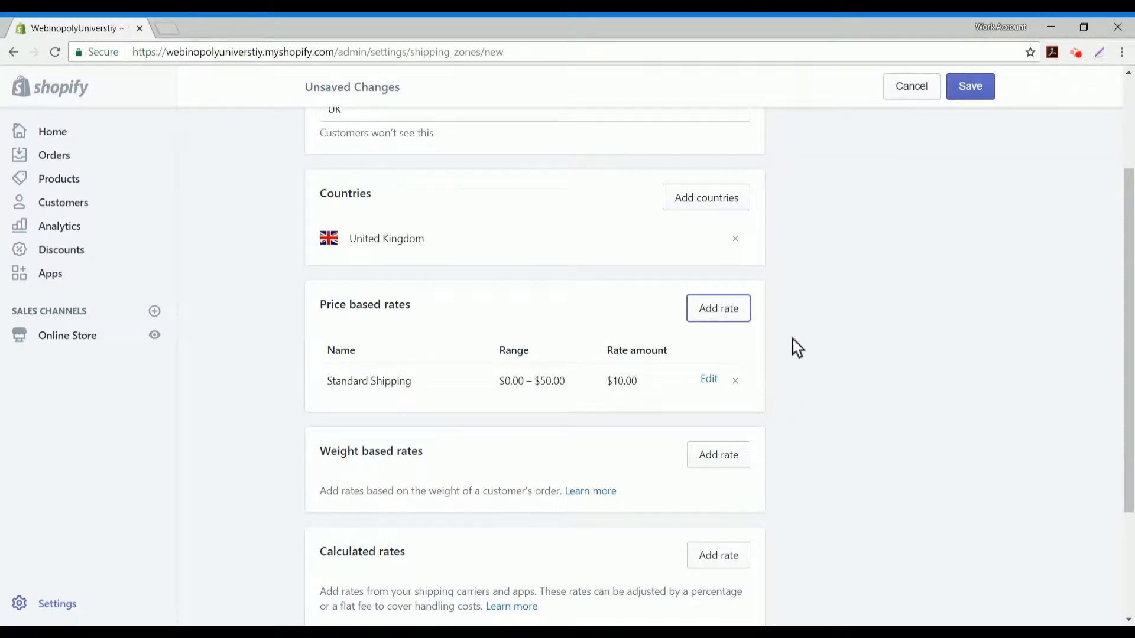
Add a free price based rate named Free Shipping for orders of $50 and up with no maximum.
left_click(719, 311)
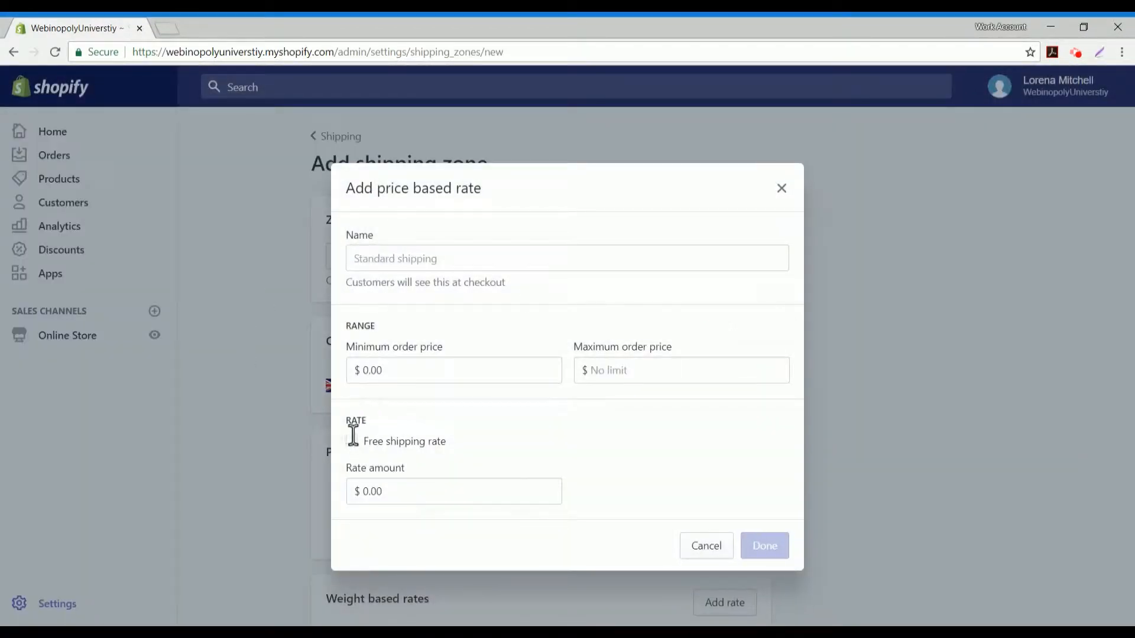
left_click(352, 441)
left_click(363, 369)
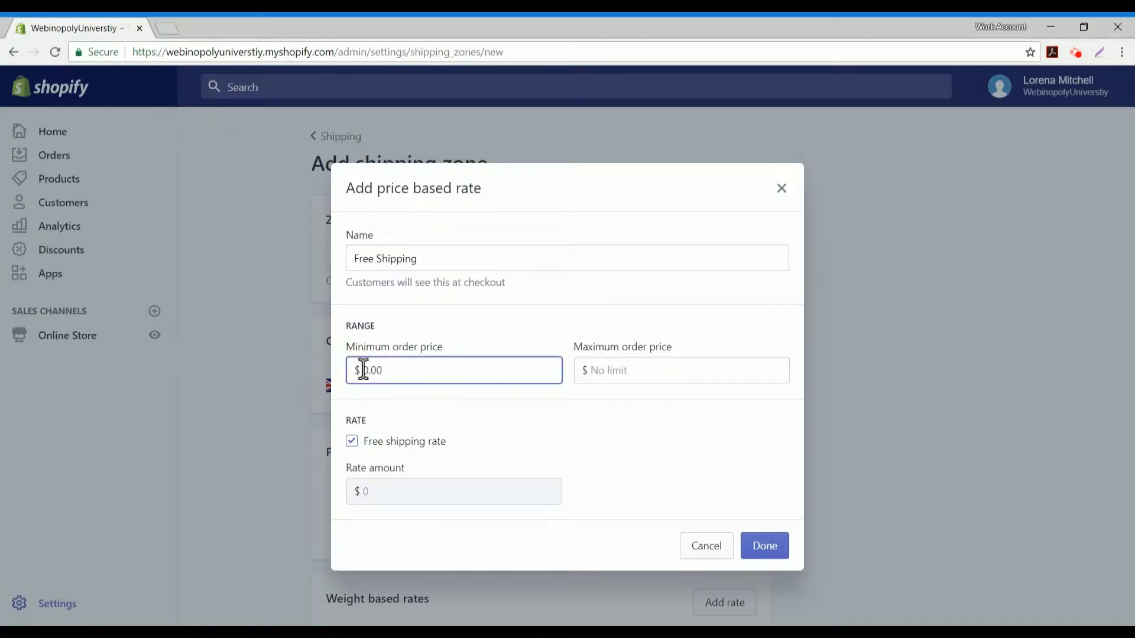
left_click(613, 366)
key("Return")
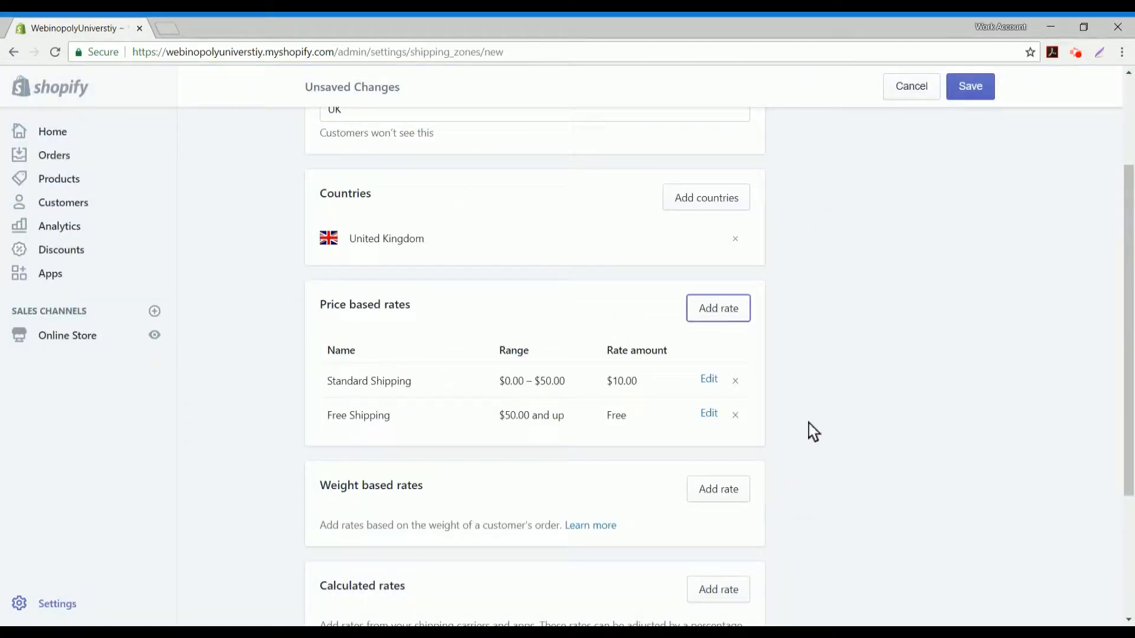
Add a free weight based rate named Free Shipping for orders from 0 to 25 lb.
scroll(812, 432, "down", 3)
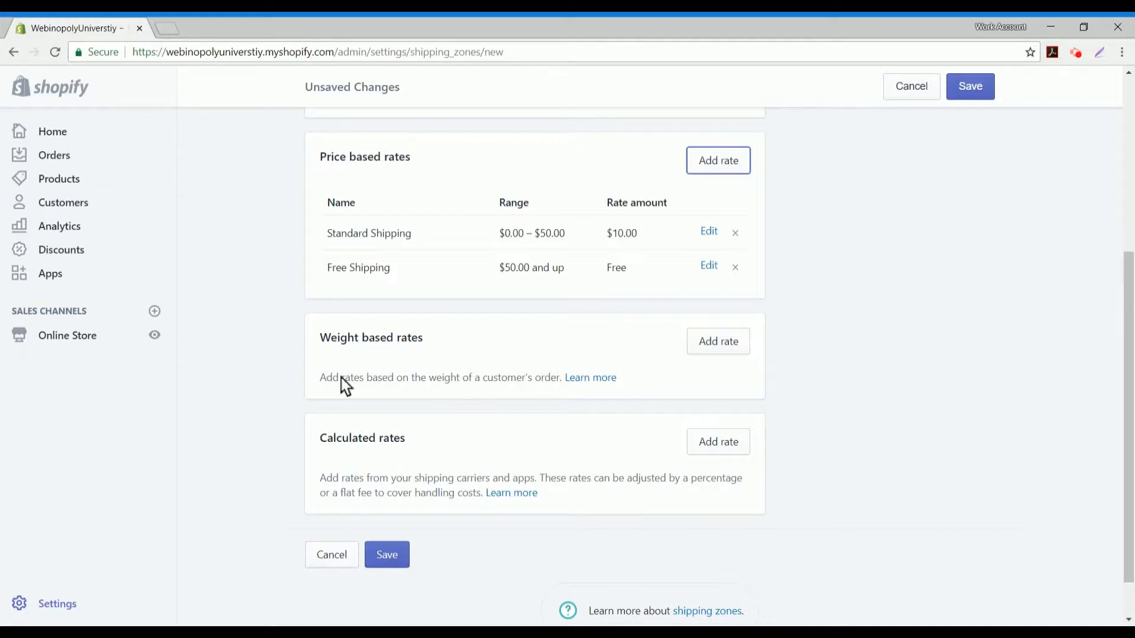
left_click_drag(752, 332, 748, 332)
left_click(744, 342)
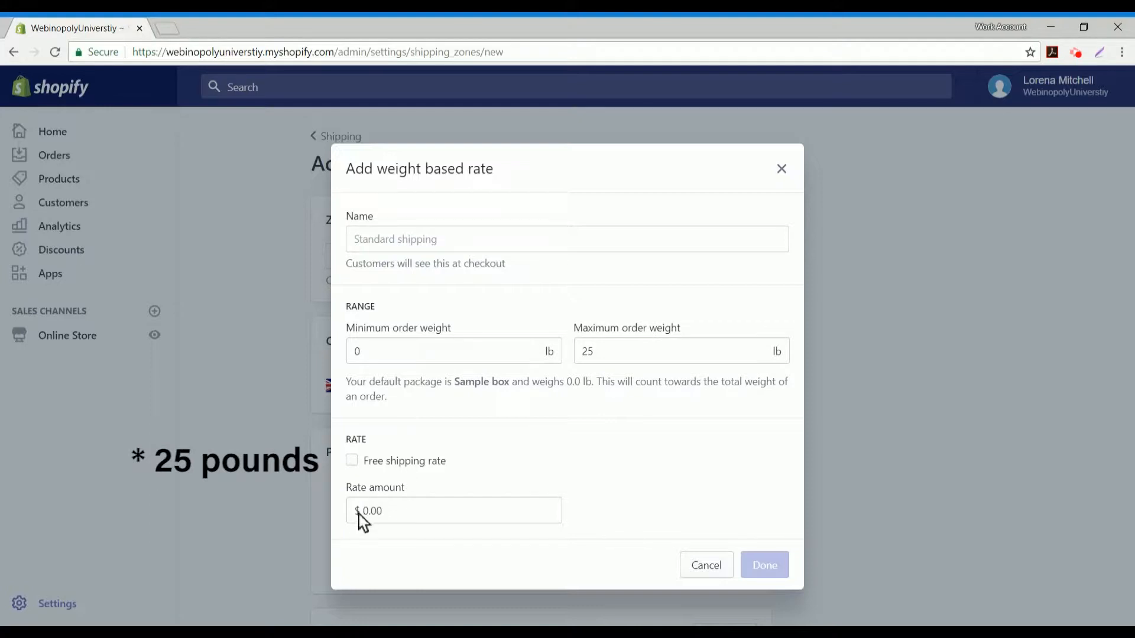
left_click(351, 460)
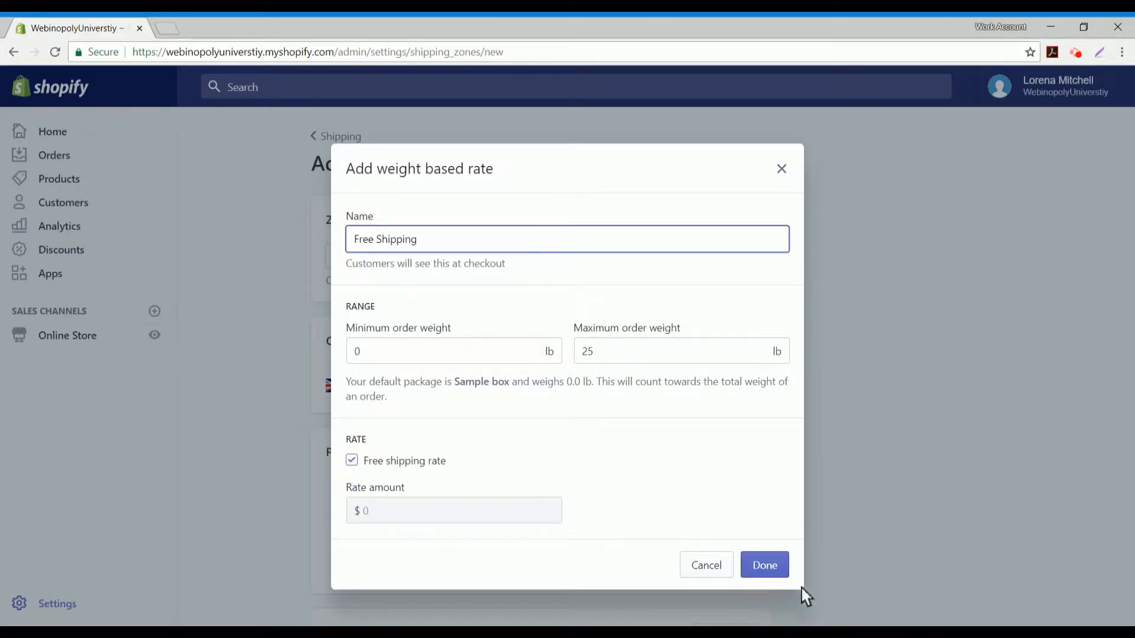
left_click(763, 563)
Add a weight based rate named Standard Shipping for orders from 25 to 50 lb at $15.
left_click(730, 343)
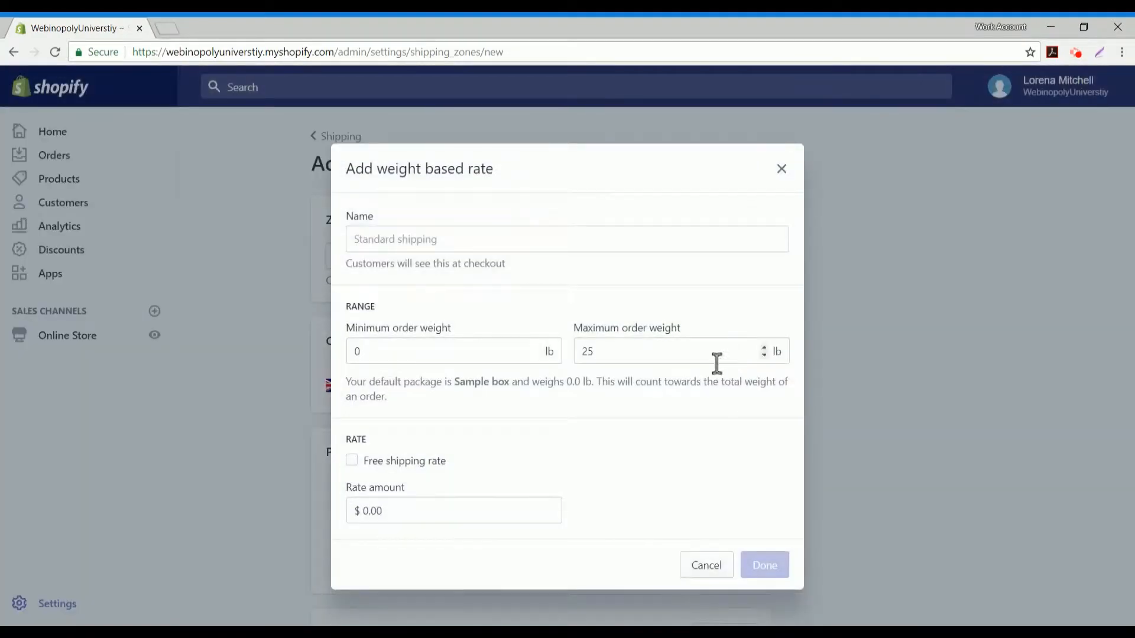
left_click(376, 348)
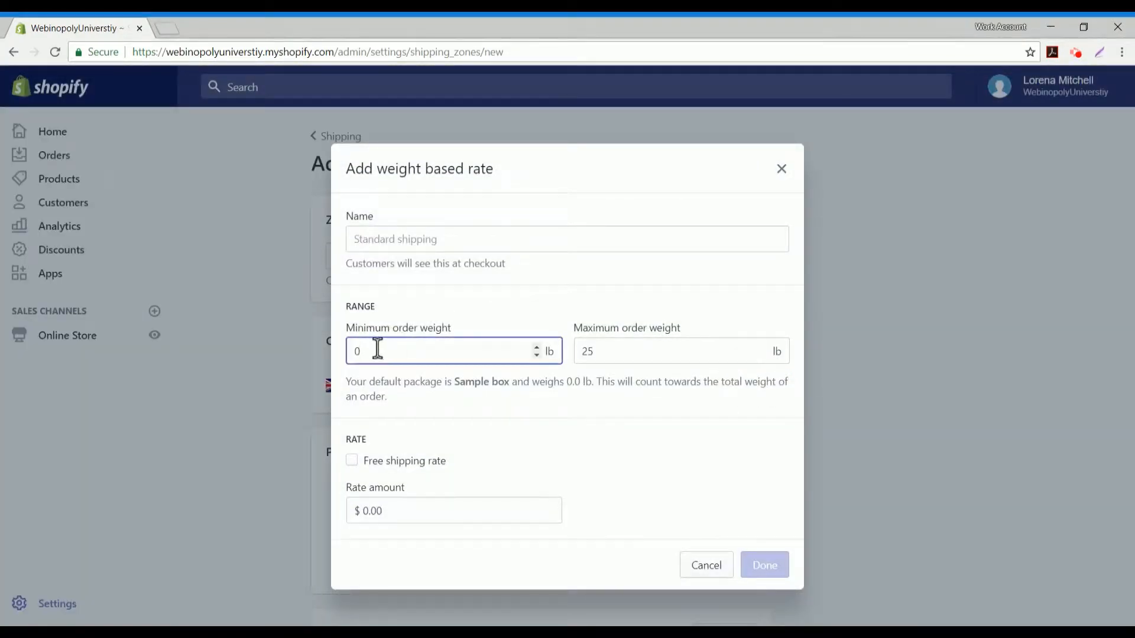
key("BackSpace")
type("50")
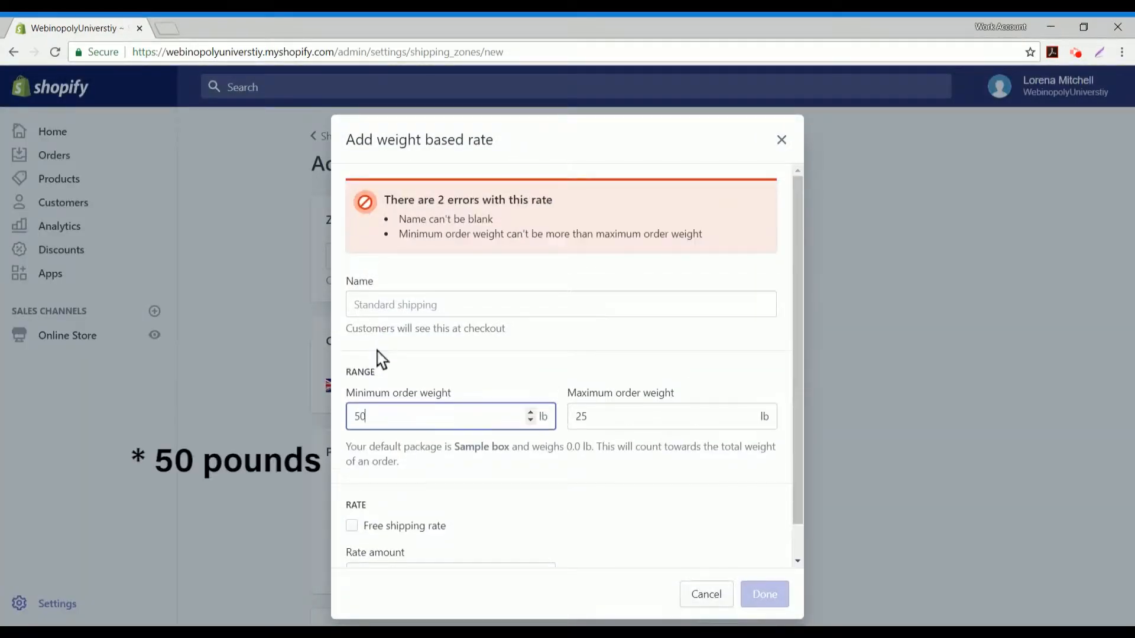
left_click(611, 414)
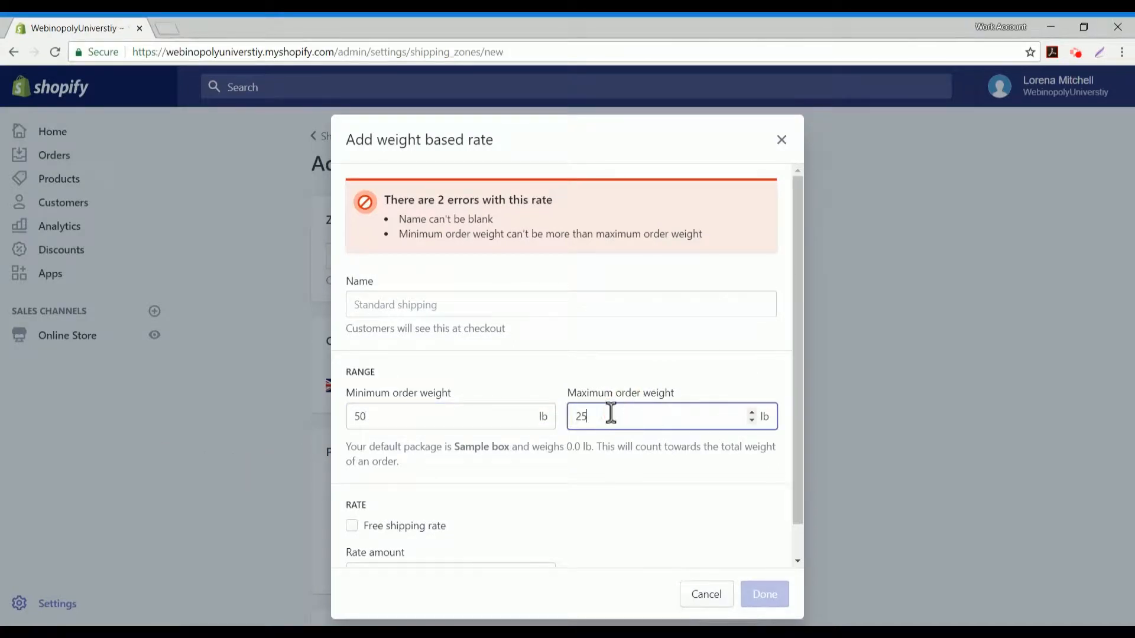
key("BackSpace")
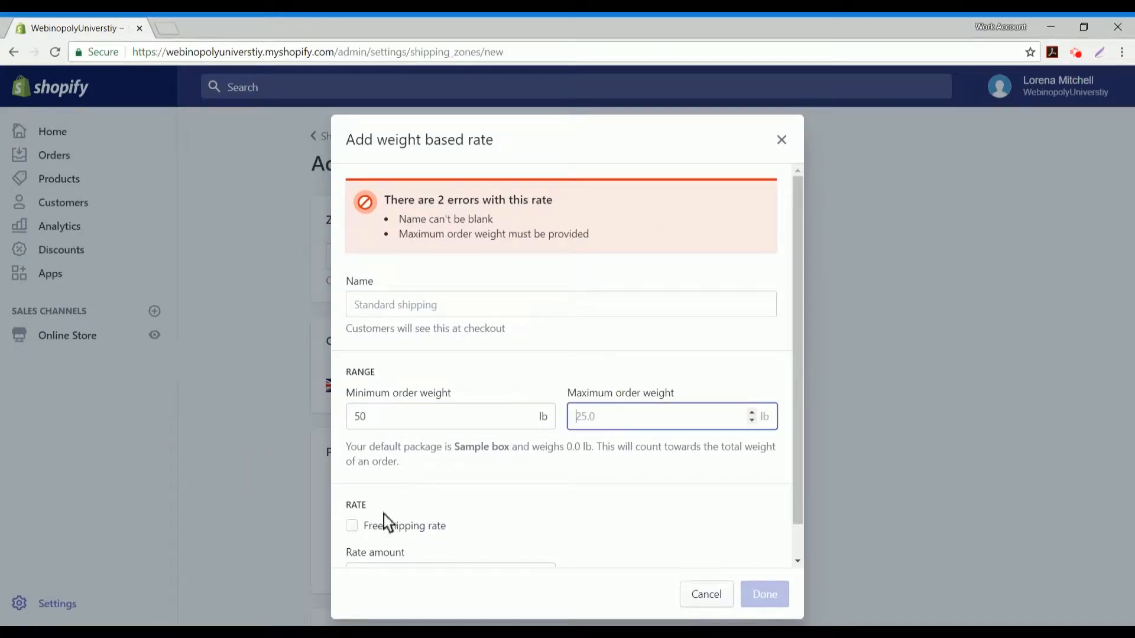
scroll(408, 529, "down", 1)
left_click(366, 543)
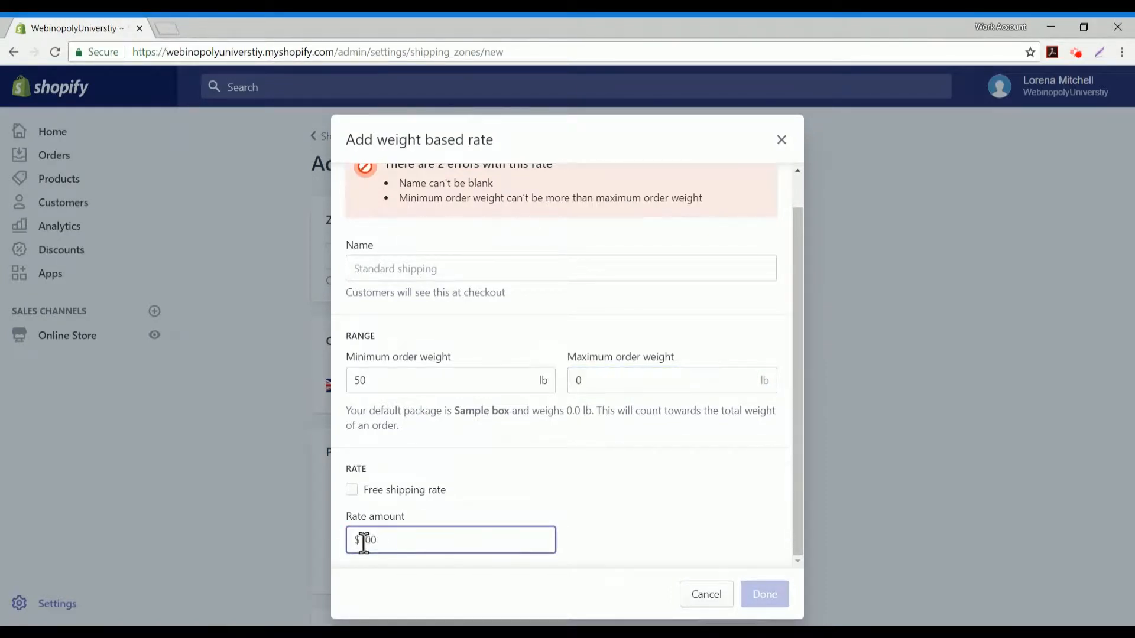
type("5")
left_click(509, 275)
type("St")
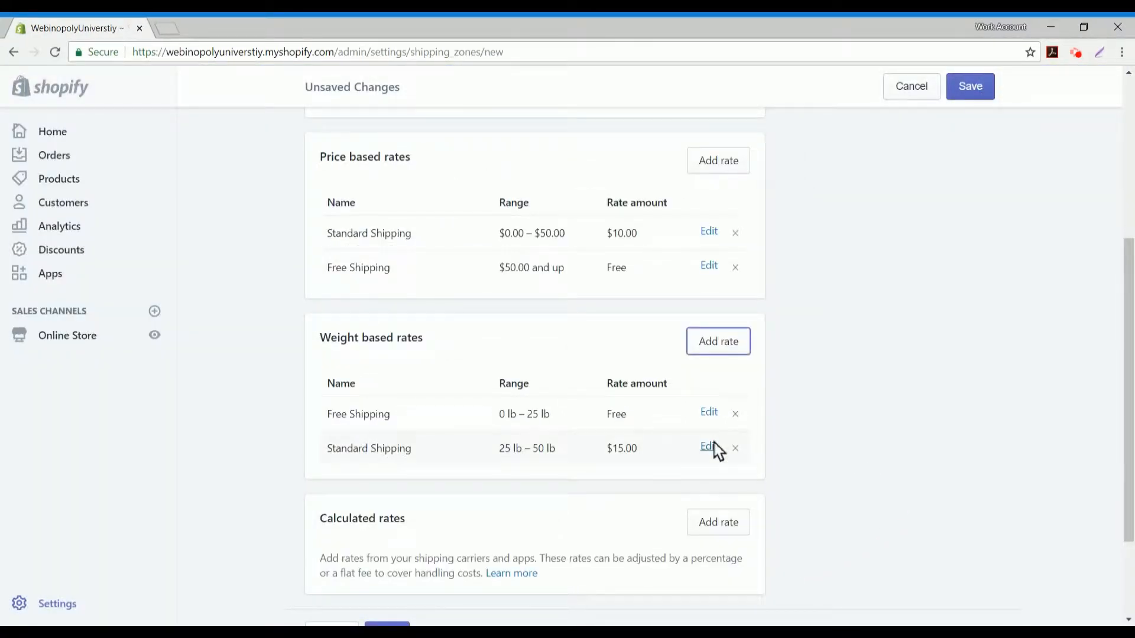
Save the new UK shipping zone and return to the shipping settings overview.
scroll(506, 451, "down", 2)
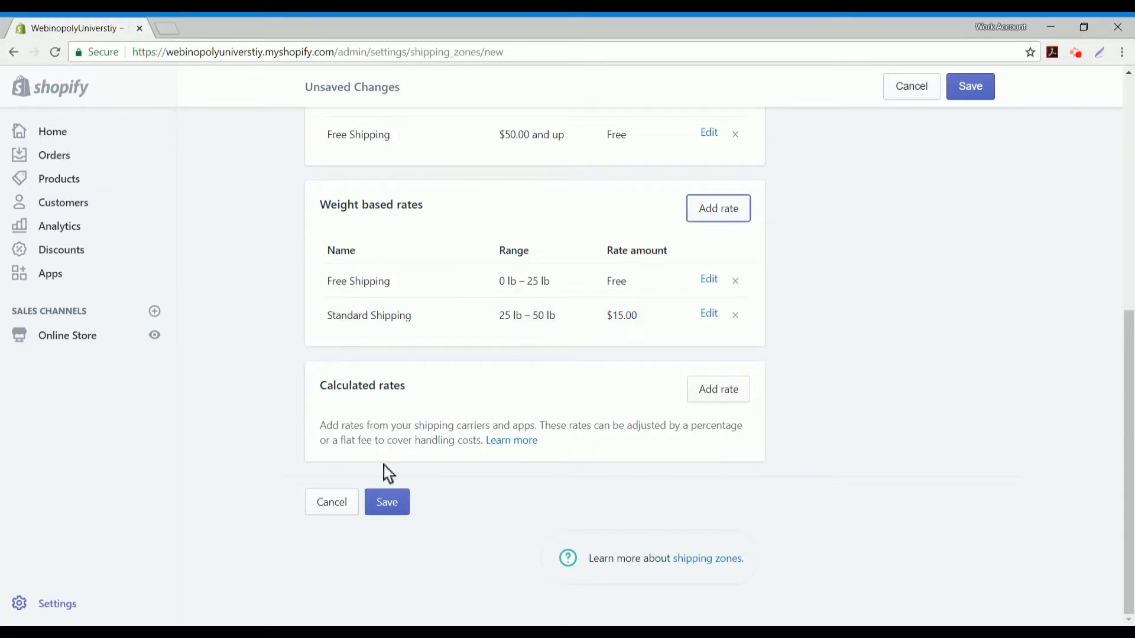
left_click(387, 514)
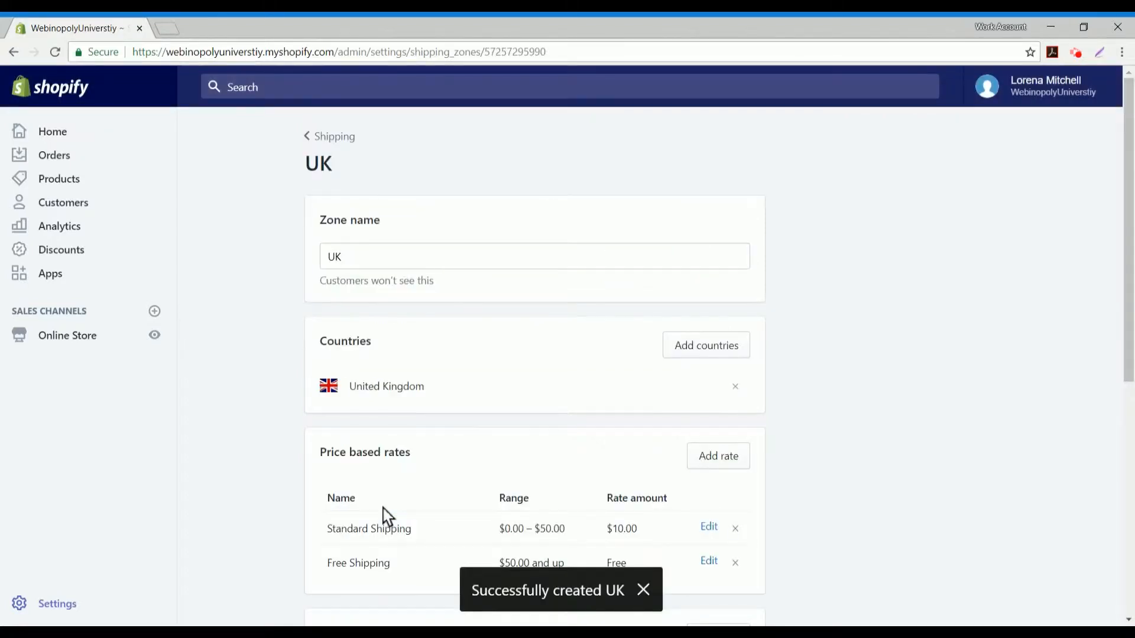
left_click(322, 137)
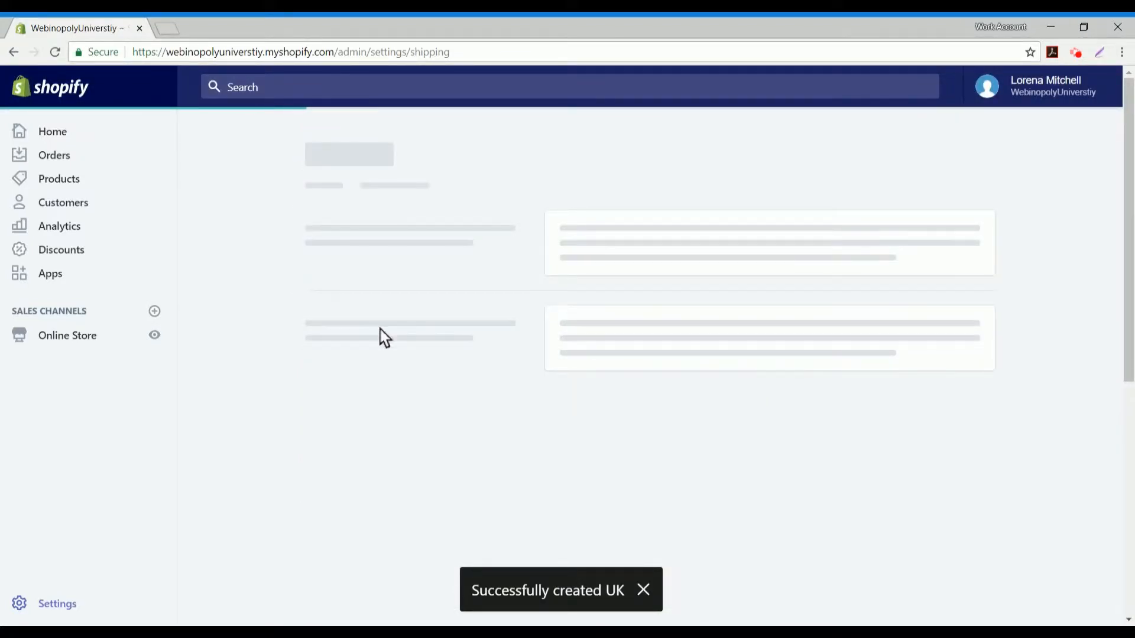
Review the shipping zones with the UK rates, the label format, the saved packages, and the additional shipping methods.
scroll(380, 336, "down", 4)
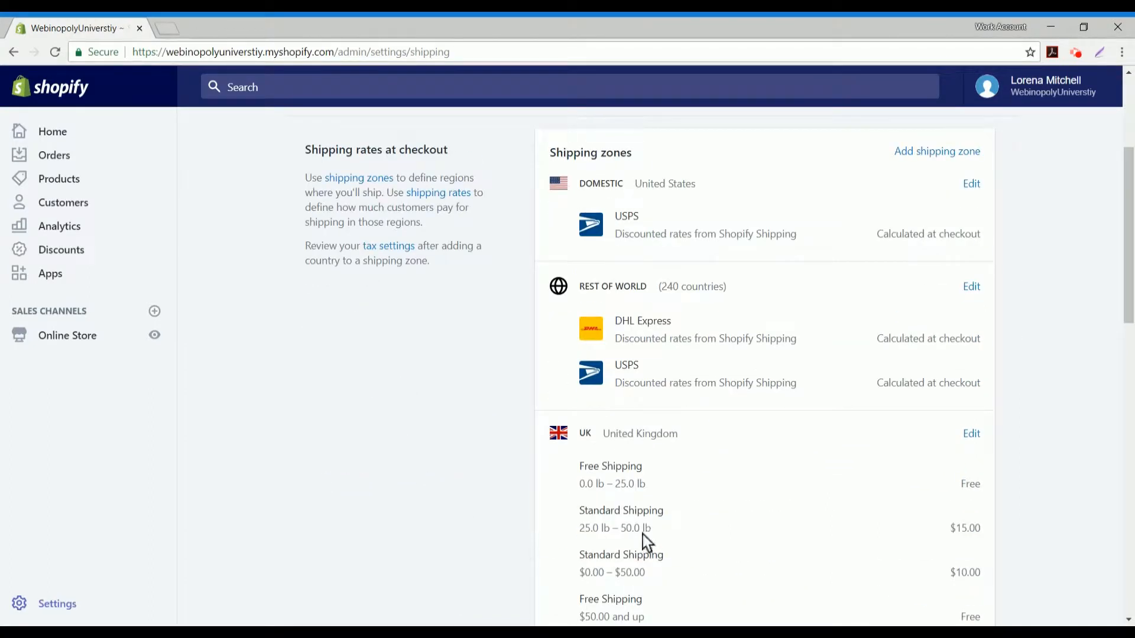
scroll(479, 458, "down", 2)
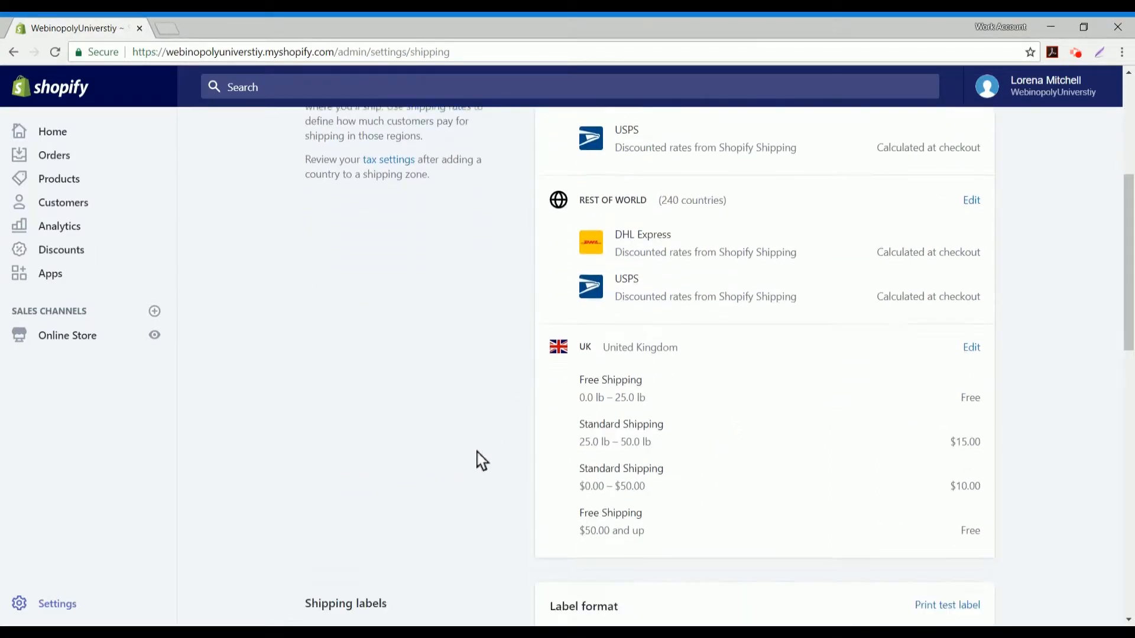
scroll(478, 459, "down", 3)
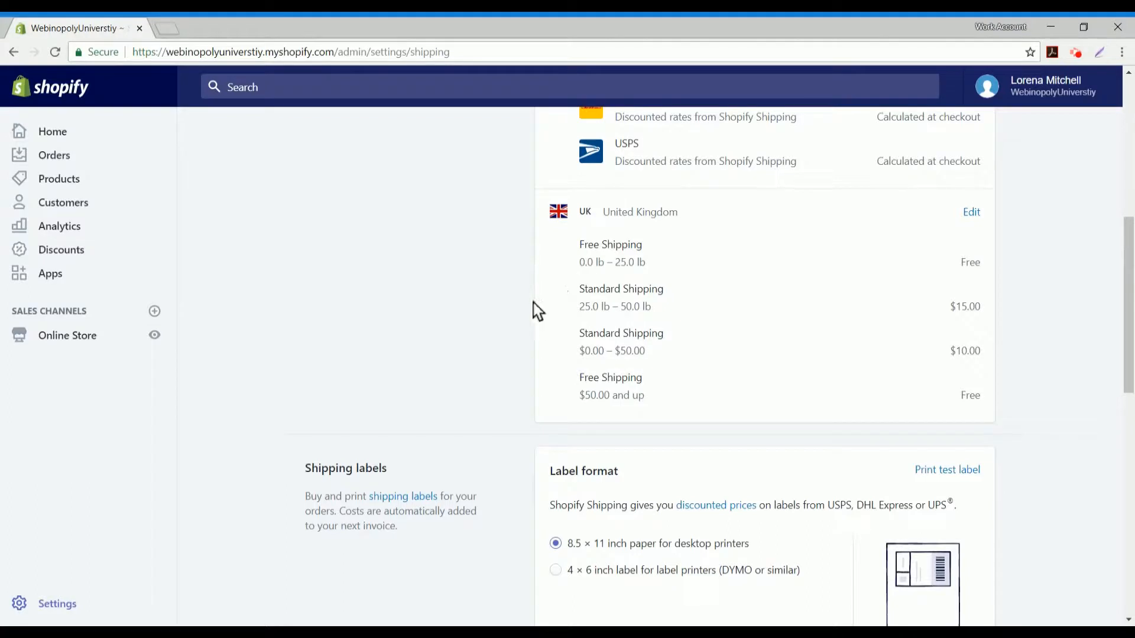
scroll(503, 326, "down", 5)
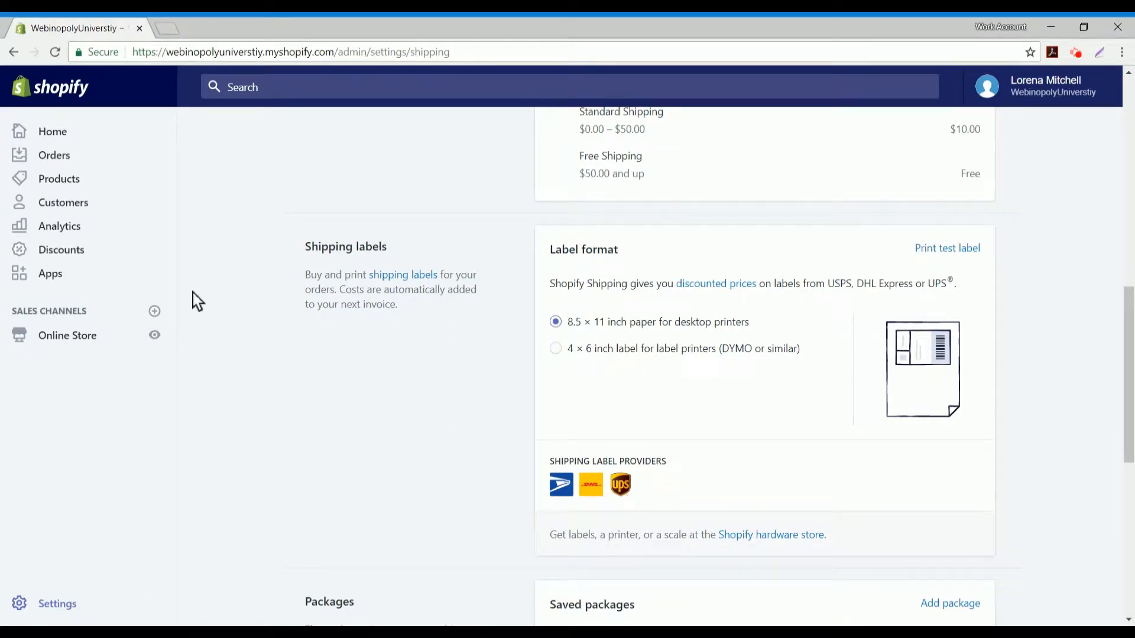
scroll(197, 301, "down", 5)
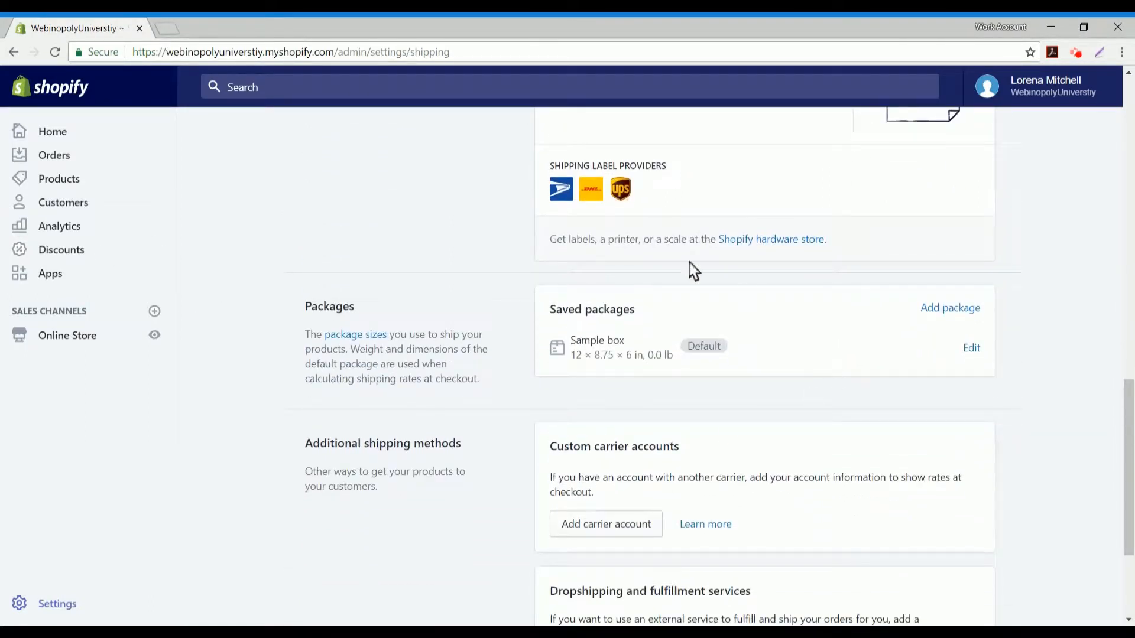
scroll(230, 334, "down", 3)
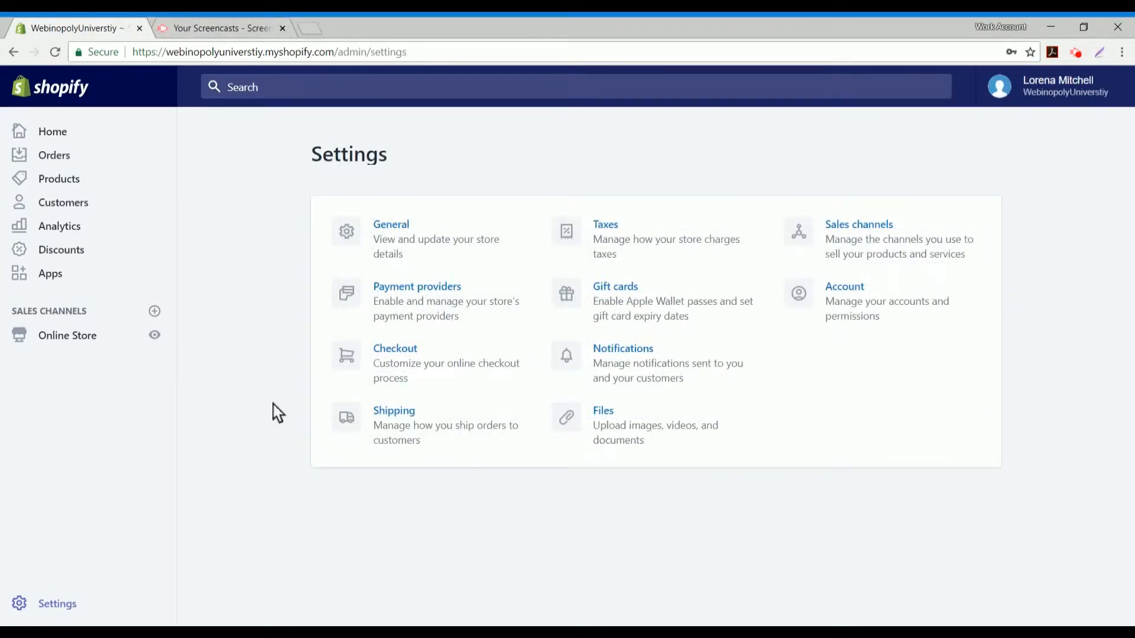
Open the checkout settings and set the primary contact method so customers can only check out using email.
left_click(406, 350)
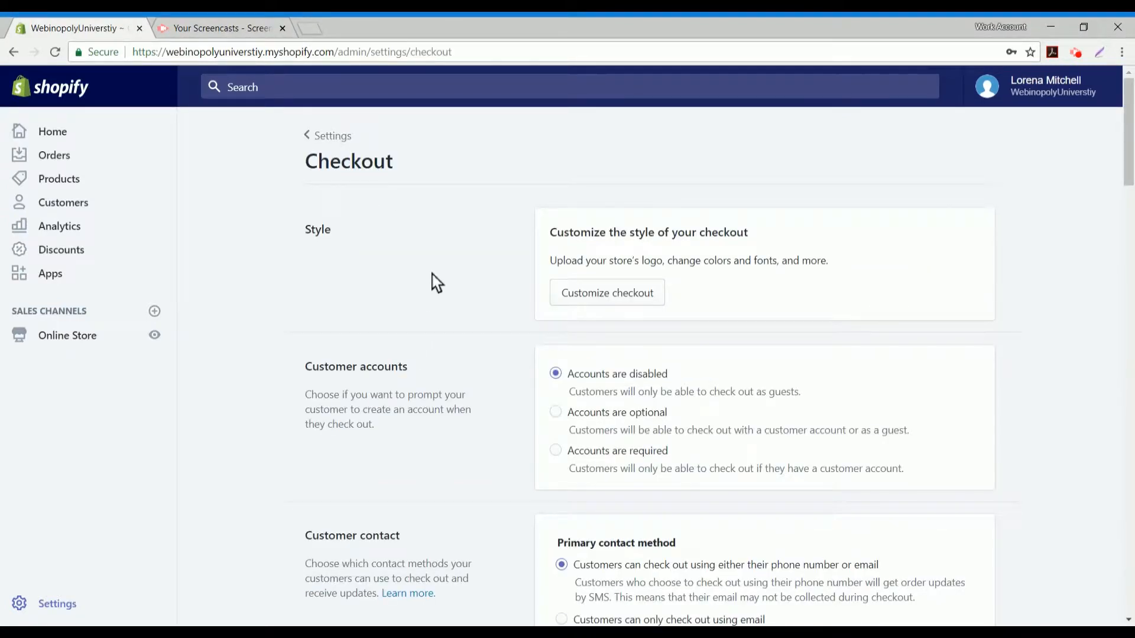
scroll(431, 283, "down", 2)
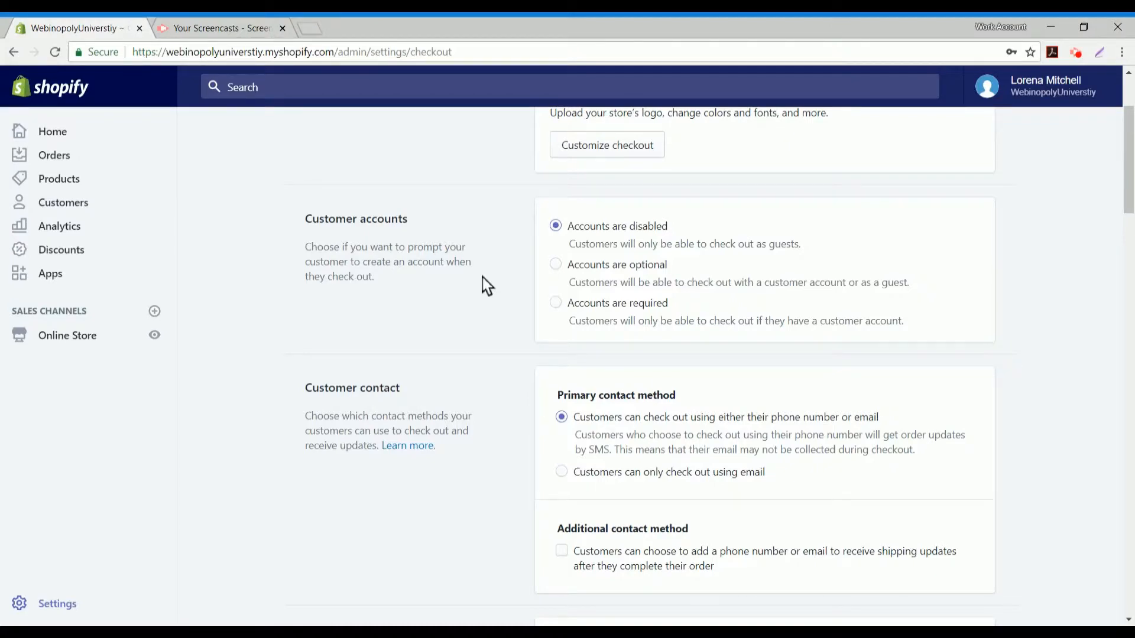
scroll(487, 286, "down", 4)
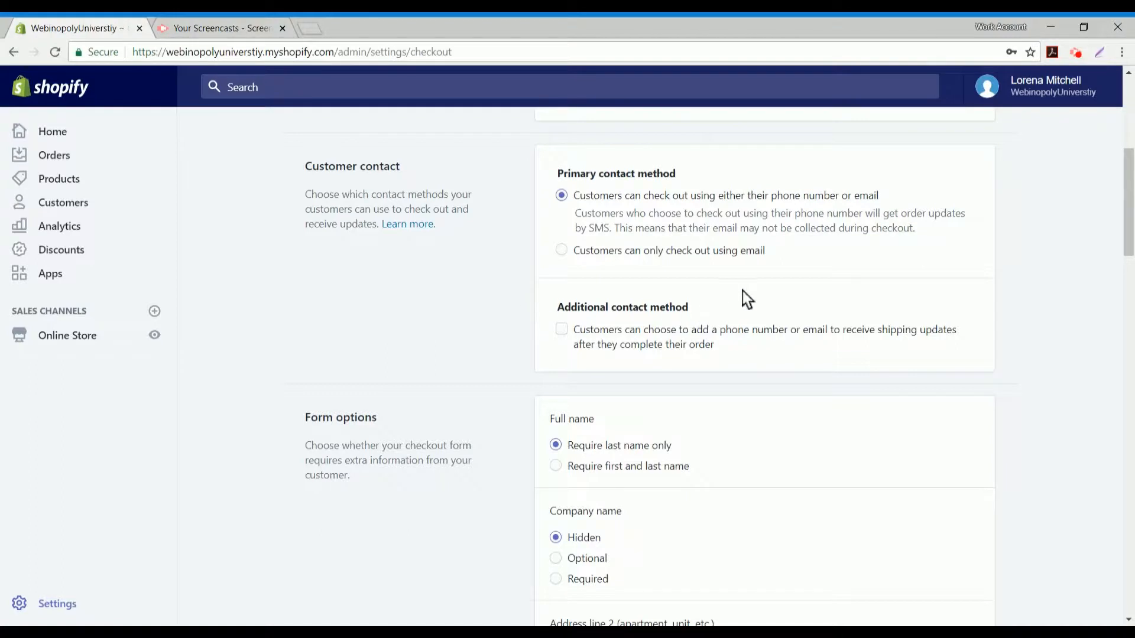
left_click(561, 250)
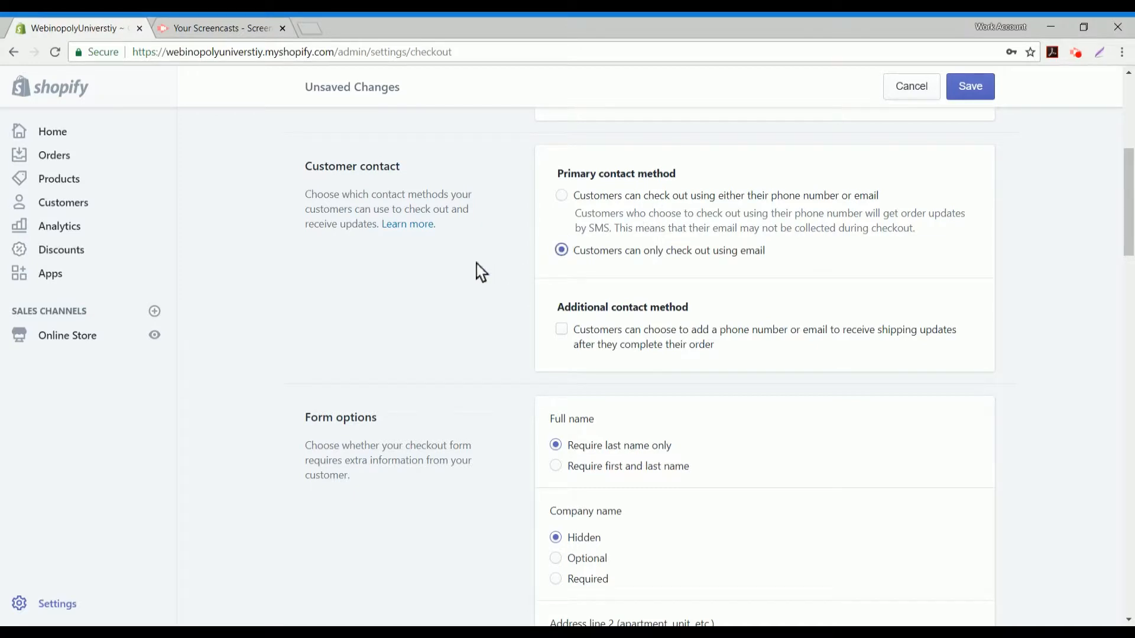
Examine the checkout's form options, order processing, abandoned checkouts, checkout language, and the refund, privacy, and TOS statements.
scroll(440, 273, "down", 5)
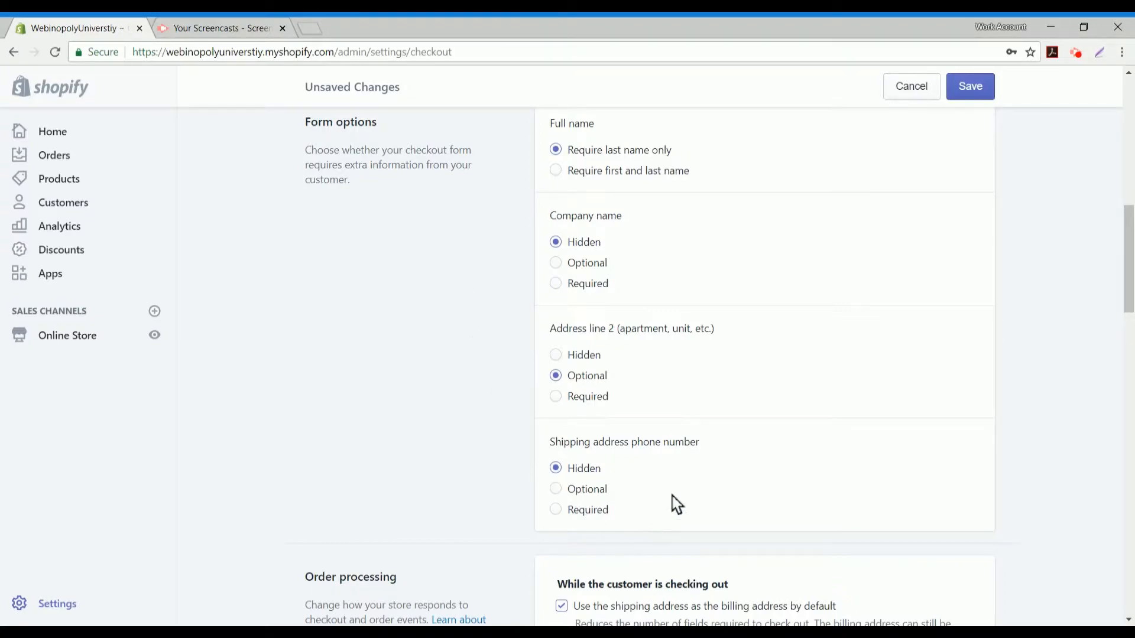
scroll(352, 231, "down", 6)
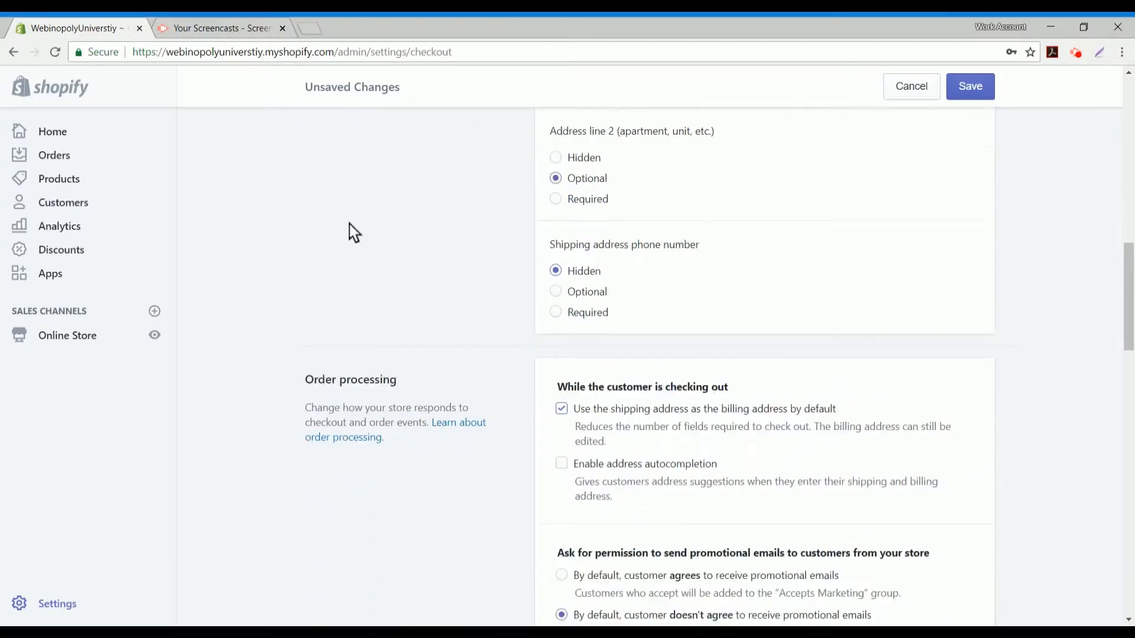
scroll(352, 227, "down", 1)
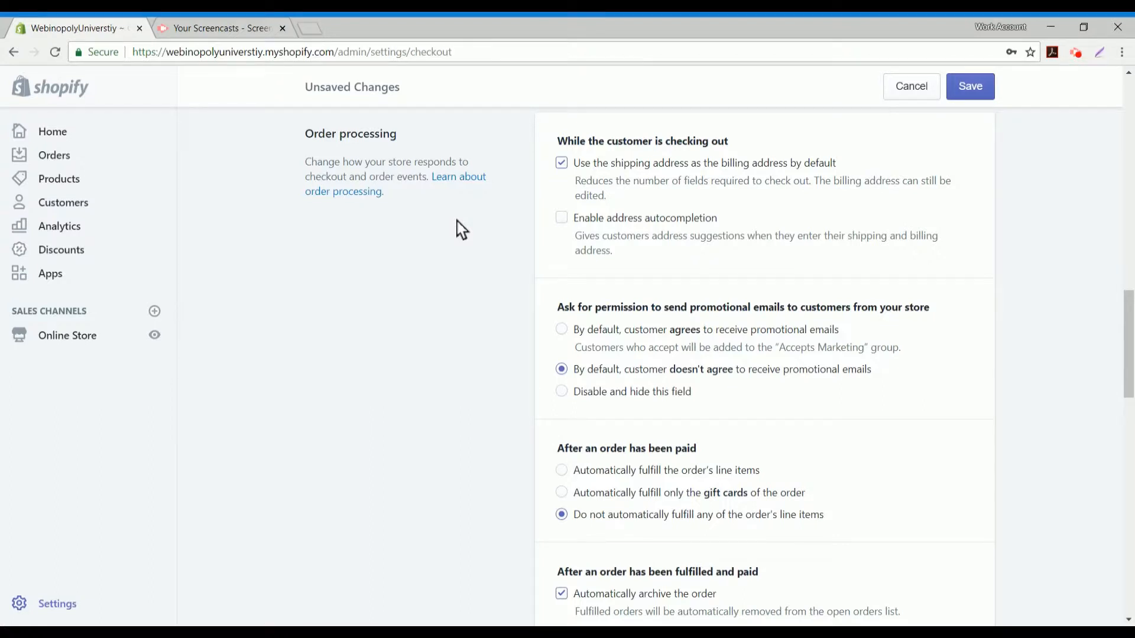
scroll(462, 229, "down", 1)
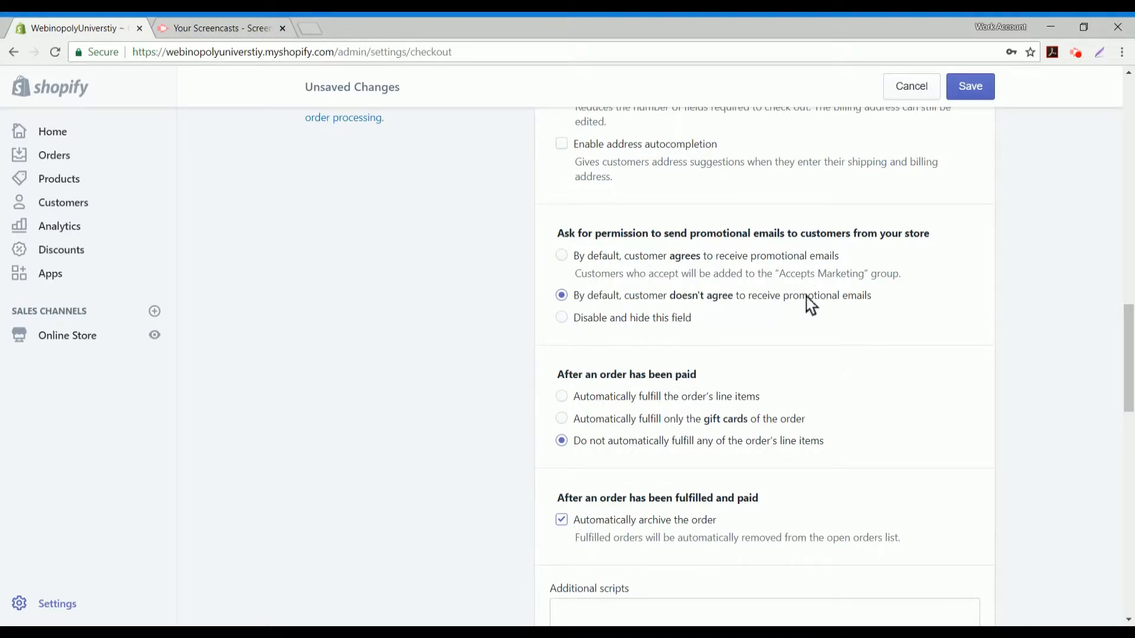
scroll(390, 271, "down", 4)
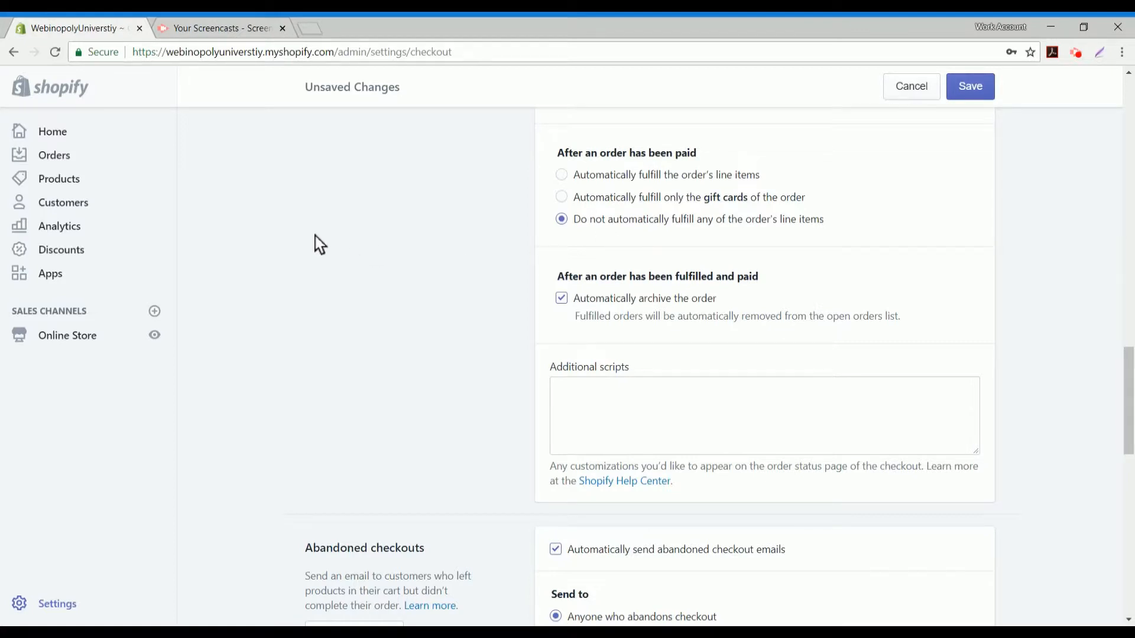
scroll(319, 240, "down", 1)
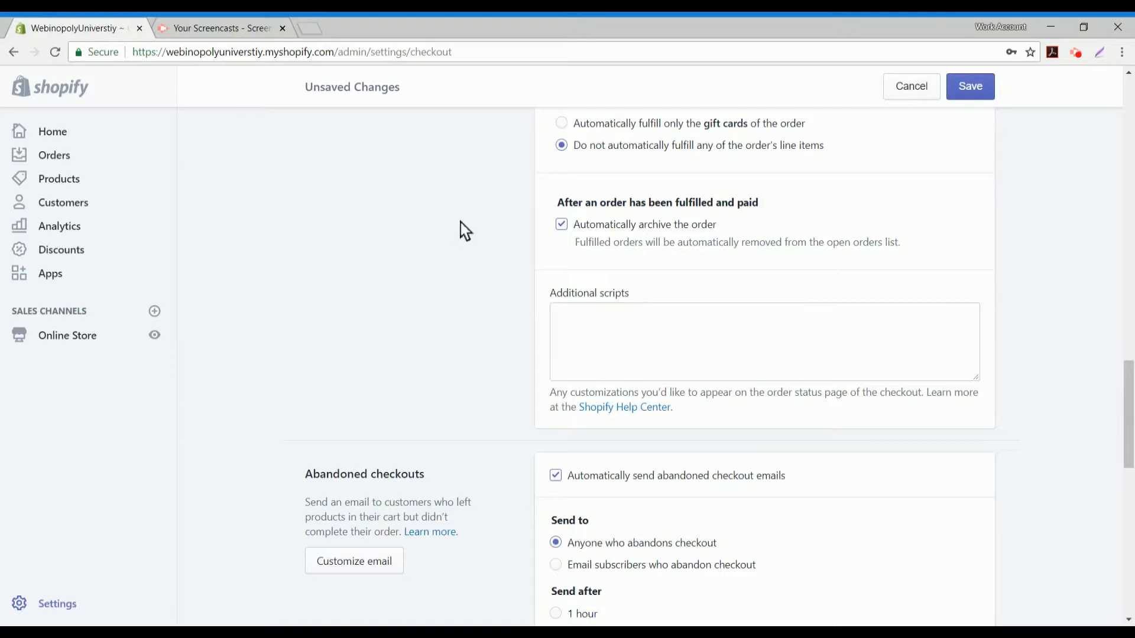
scroll(465, 231, "down", 5)
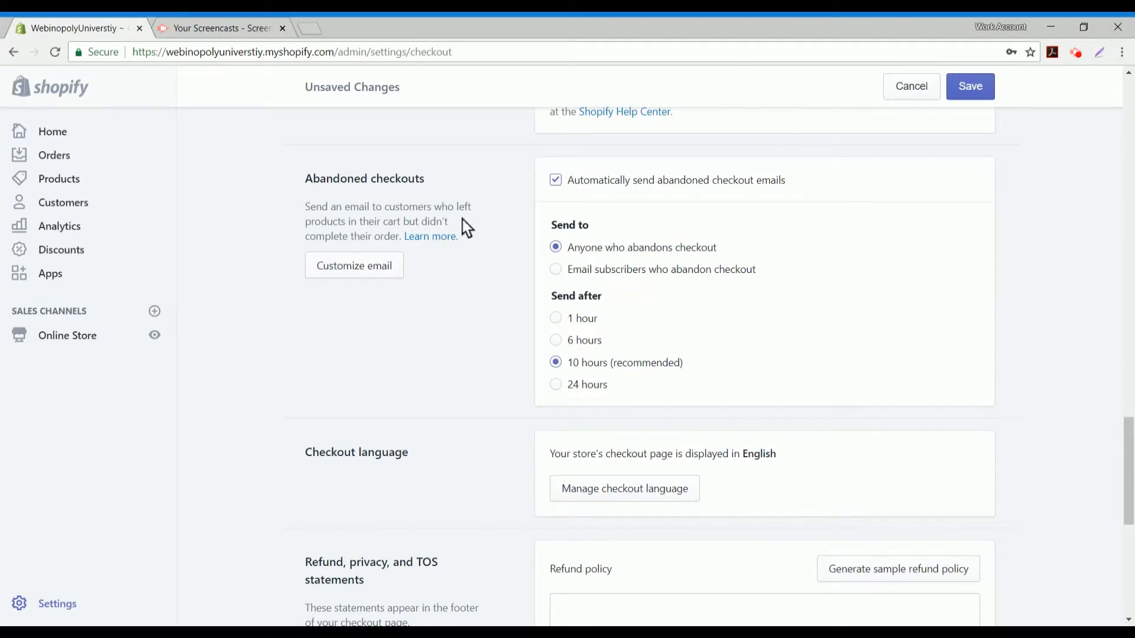
scroll(466, 227, "down", 4)
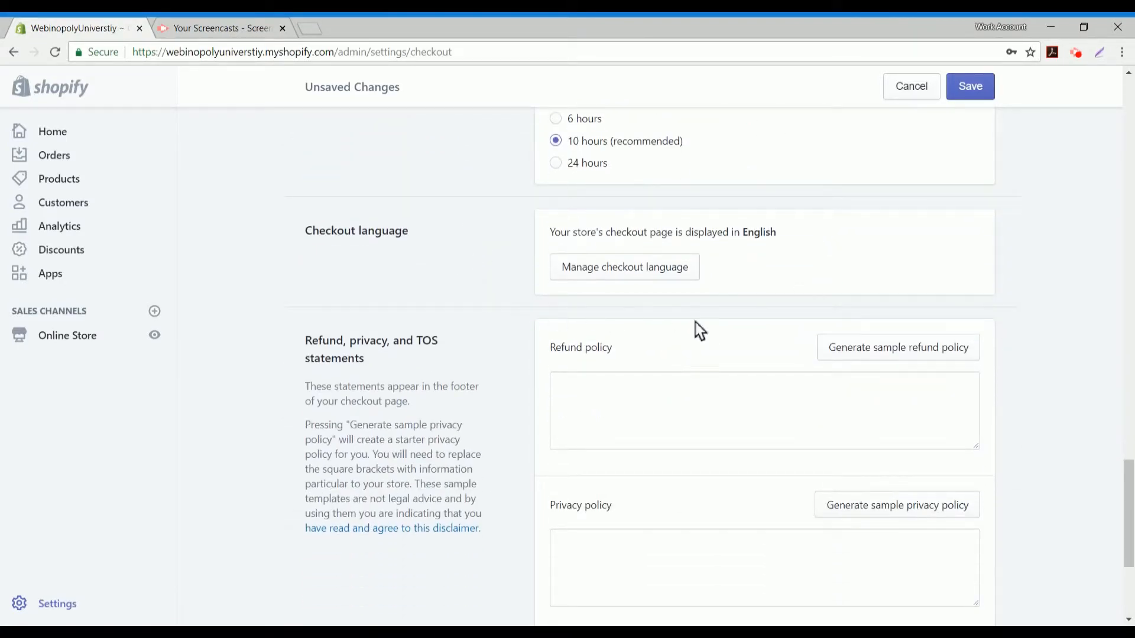
scroll(415, 217, "down", 4)
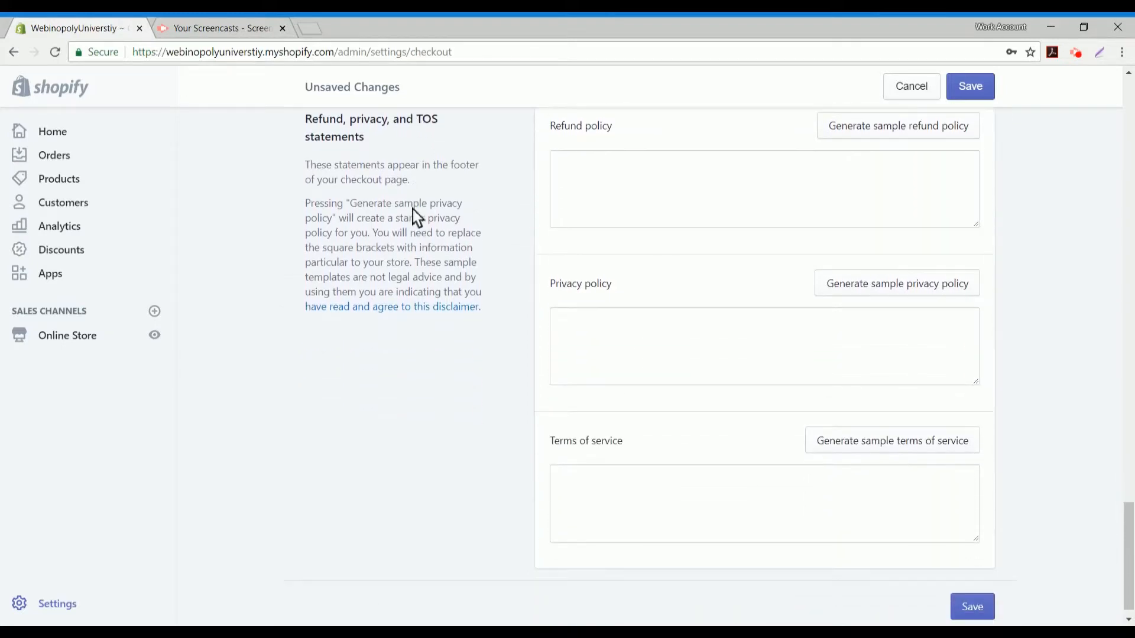
Generate the sample refund policy and look through its text.
scroll(425, 221, "up", 1)
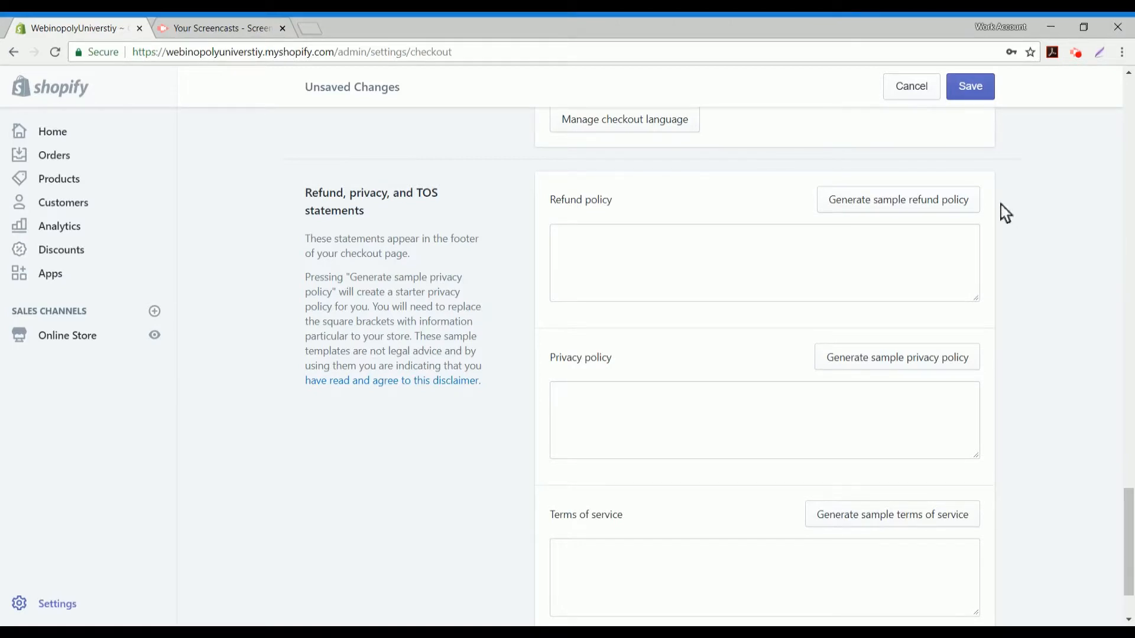
left_click(946, 203)
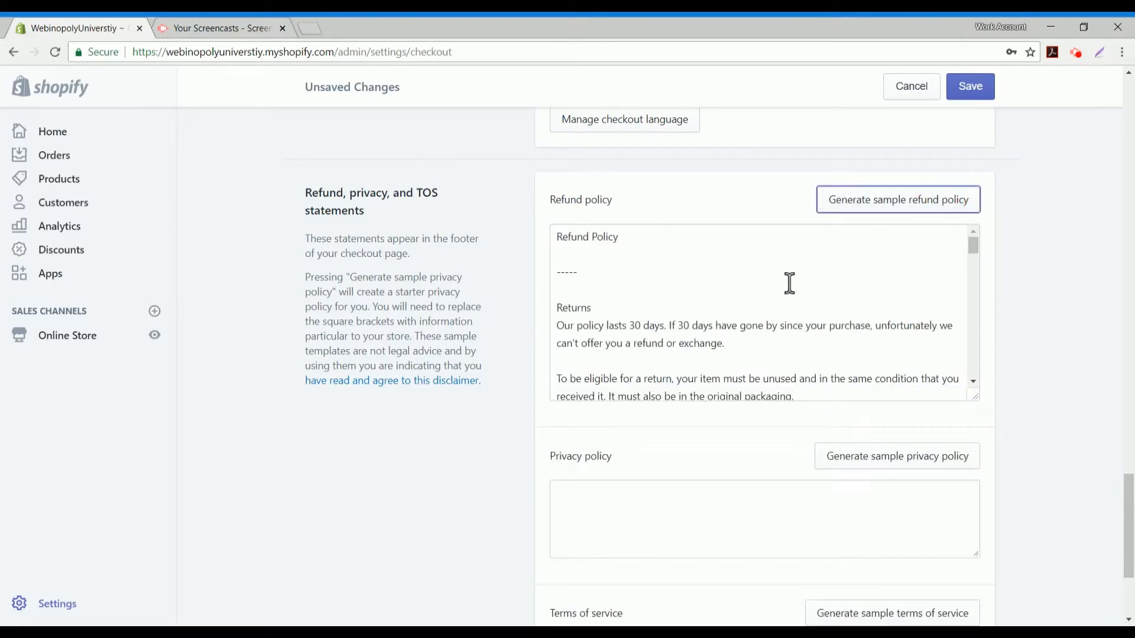
scroll(793, 280, "down", 1)
scroll(788, 269, "down", 4)
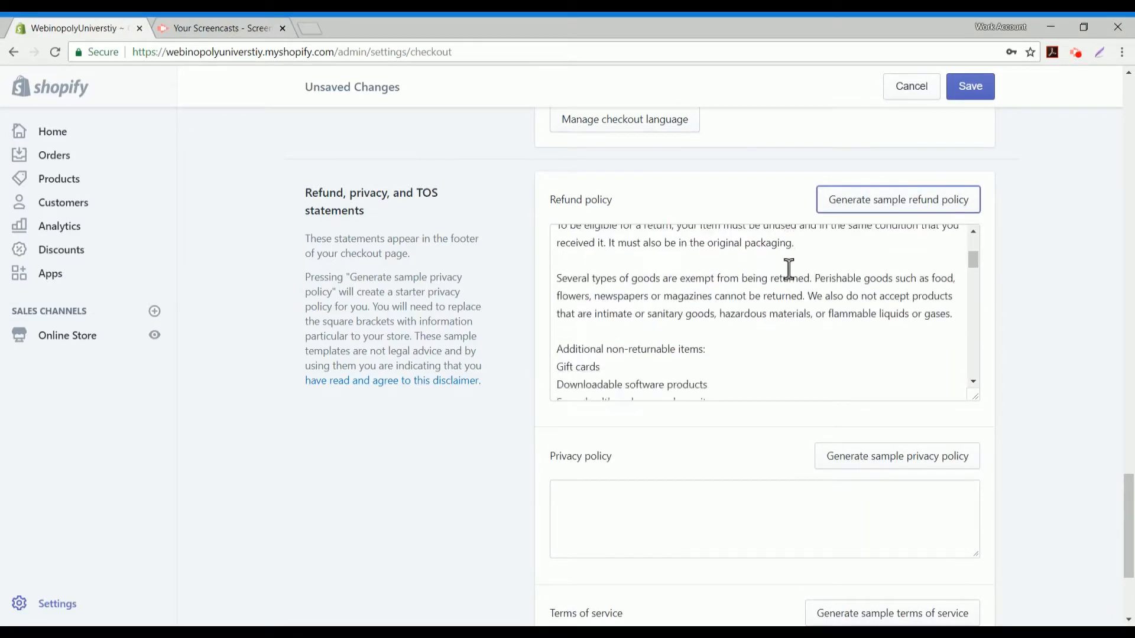
scroll(754, 278, "up", 2)
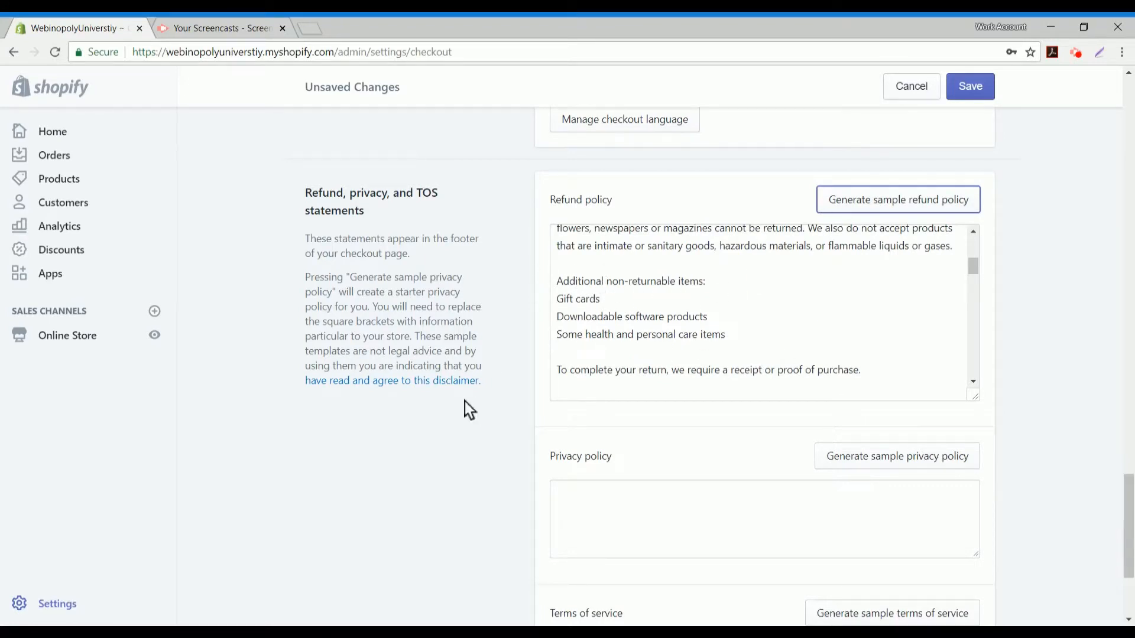
Generate the sample privacy policy and sample terms of service, and save the checkout settings.
left_click(875, 453)
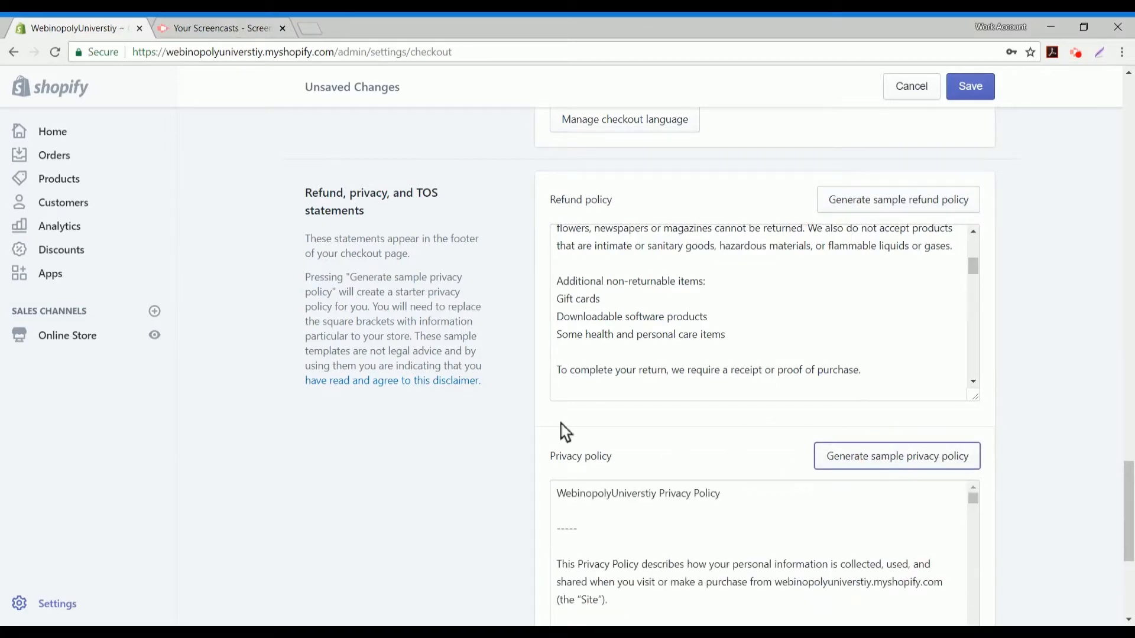
scroll(531, 425, "down", 5)
left_click(903, 429)
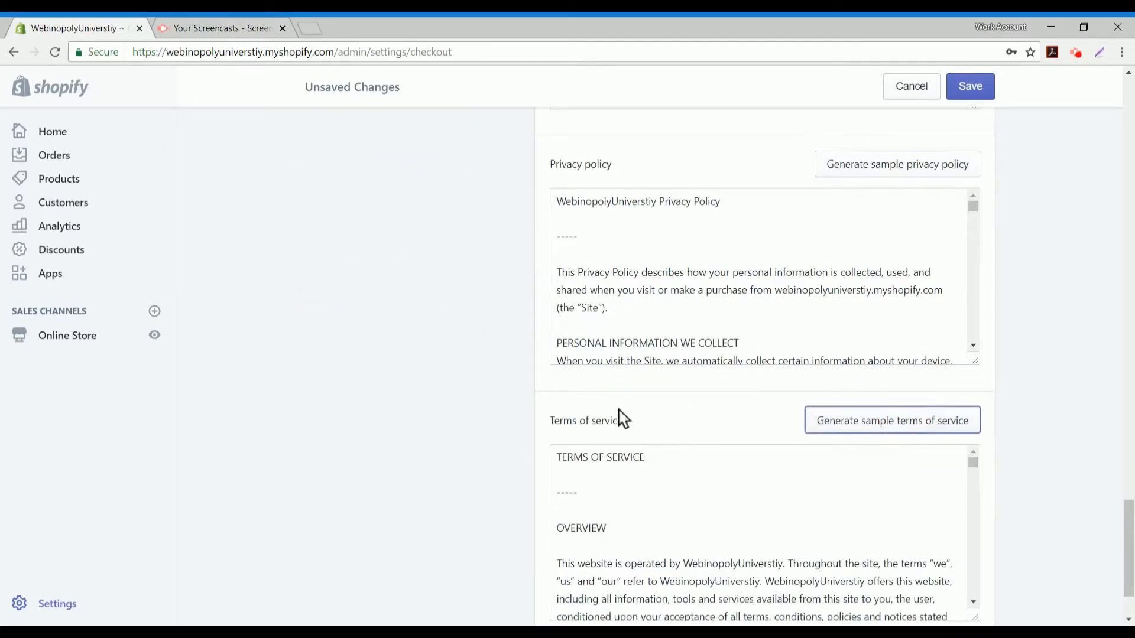
scroll(450, 389, "down", 2)
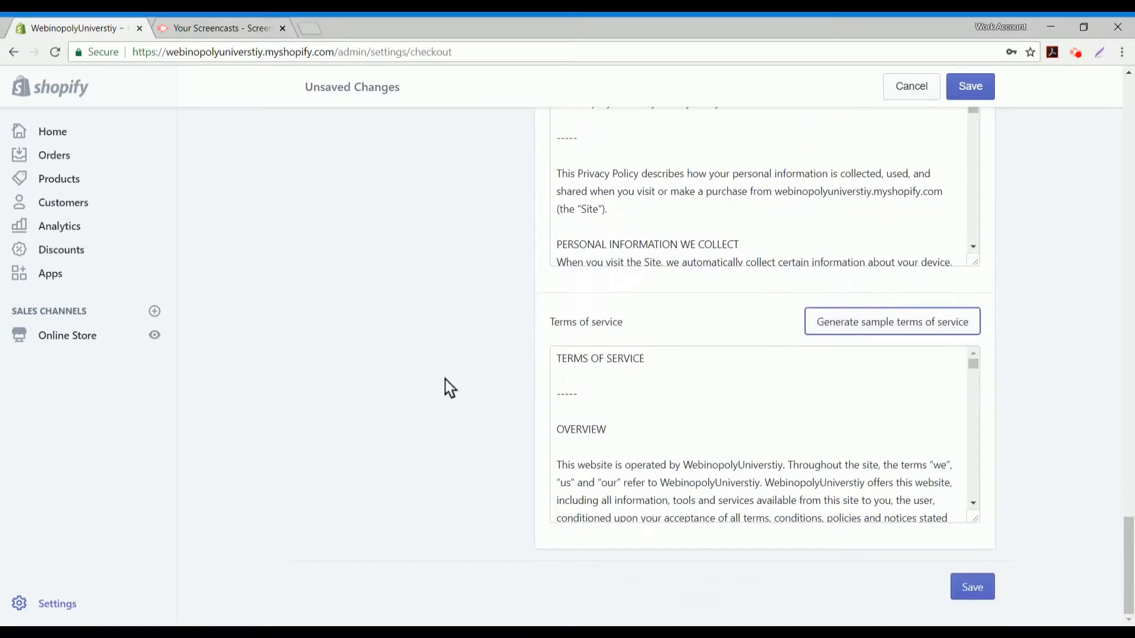
left_click(986, 589)
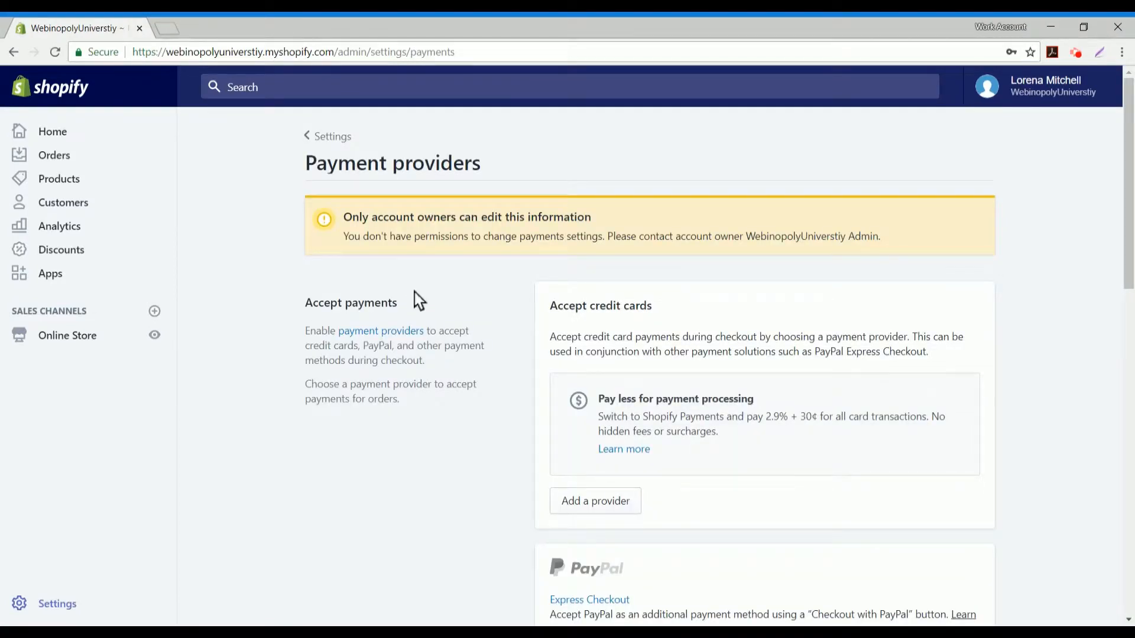
Examine the payment provider options for credit cards, PayPal, Amazon Pay, alternative payments, and manual payments.
scroll(418, 301, "down", 3)
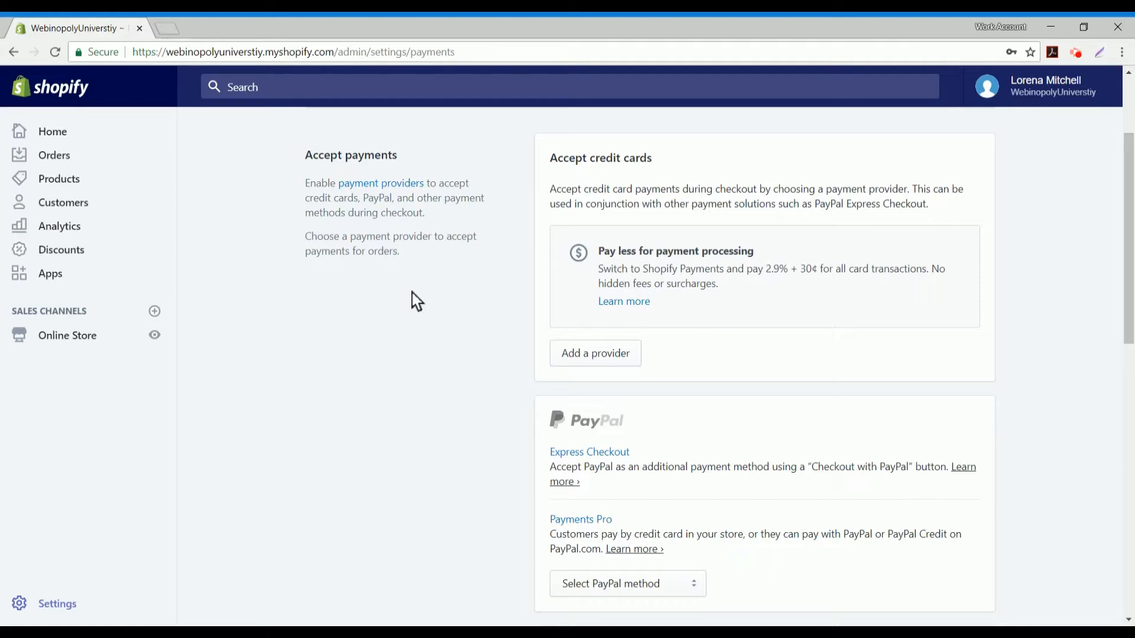
scroll(417, 301, "down", 3)
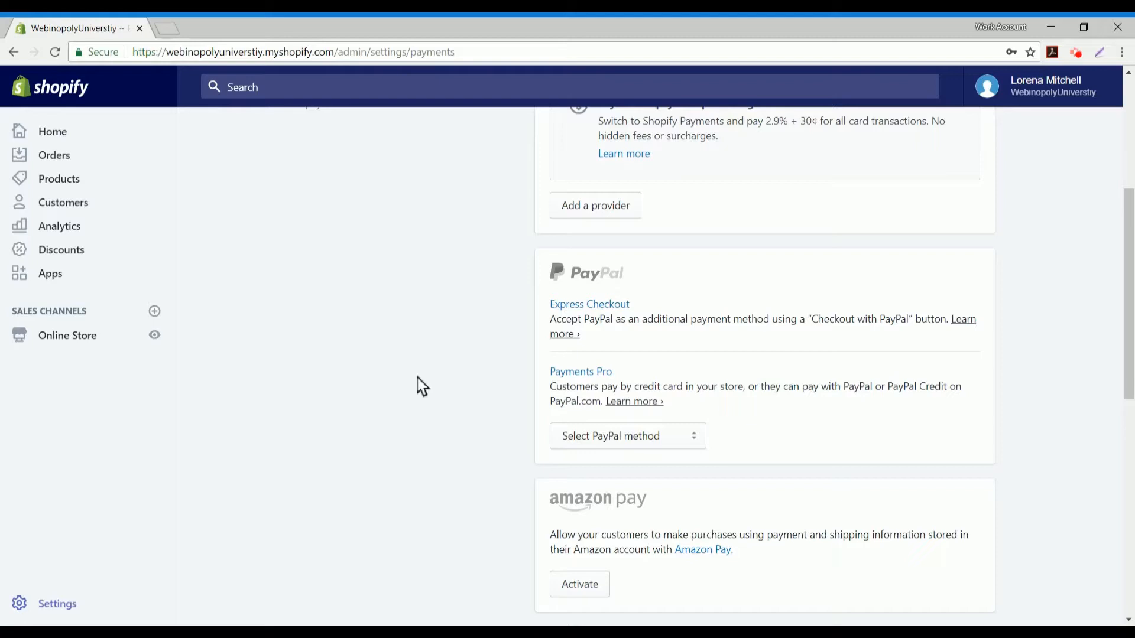
scroll(418, 385, "down", 4)
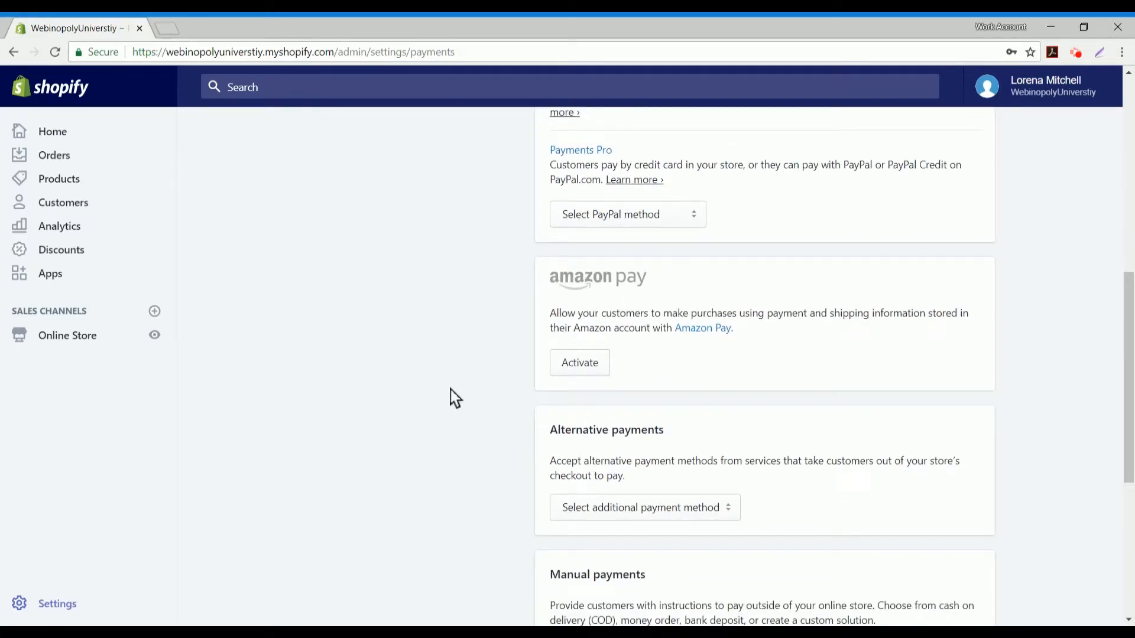
scroll(456, 397, "down", 4)
scroll(455, 398, "up", 6)
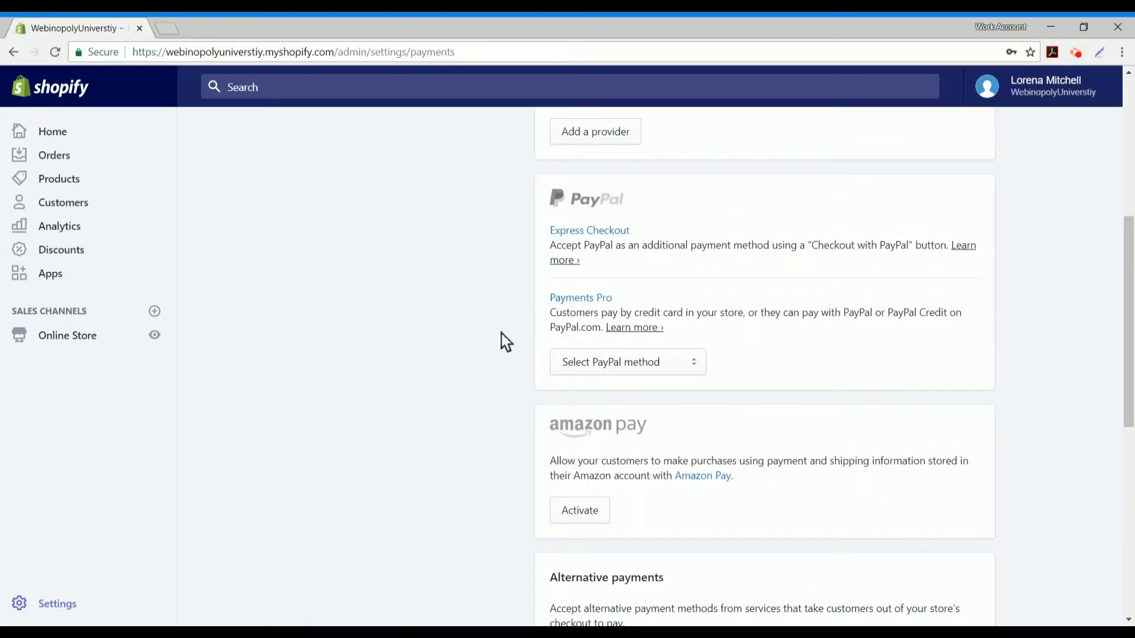
scroll(476, 342, "up", 5)
scroll(476, 342, "down", 9)
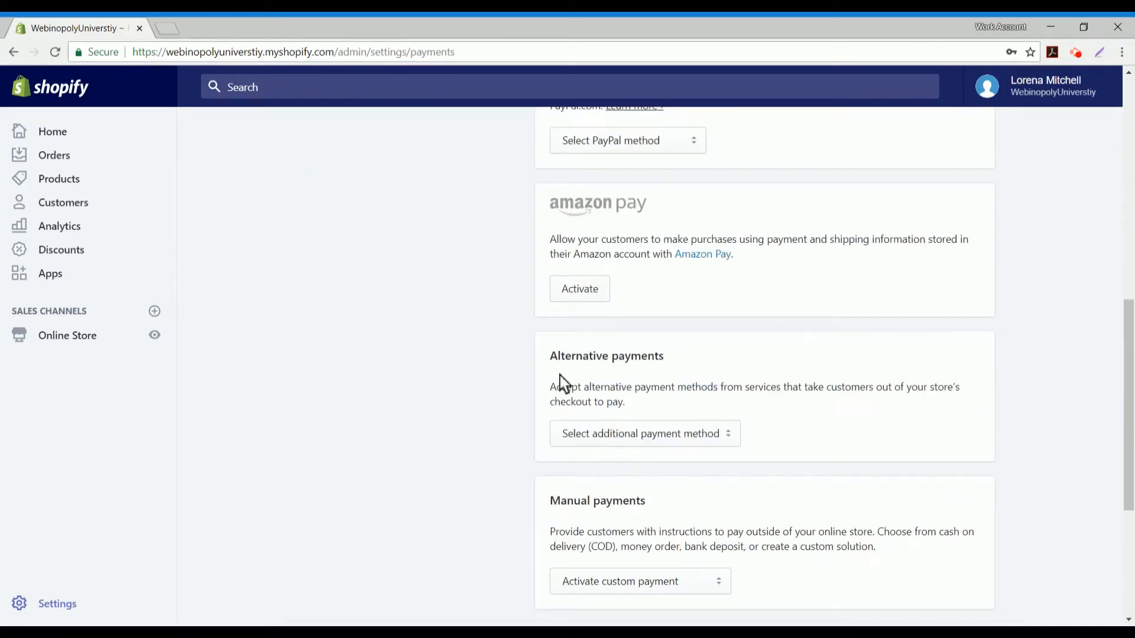
Check the alternative payment methods and set payment authorization to automatically capture payment for orders.
left_click(694, 442)
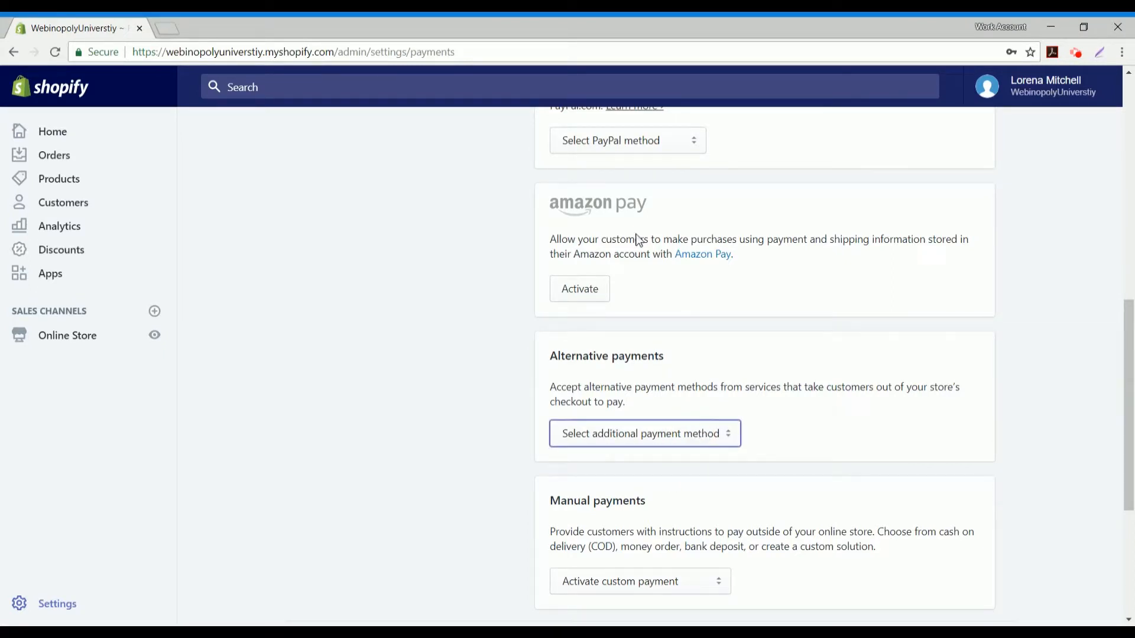
left_click(481, 355)
scroll(482, 354, "down", 5)
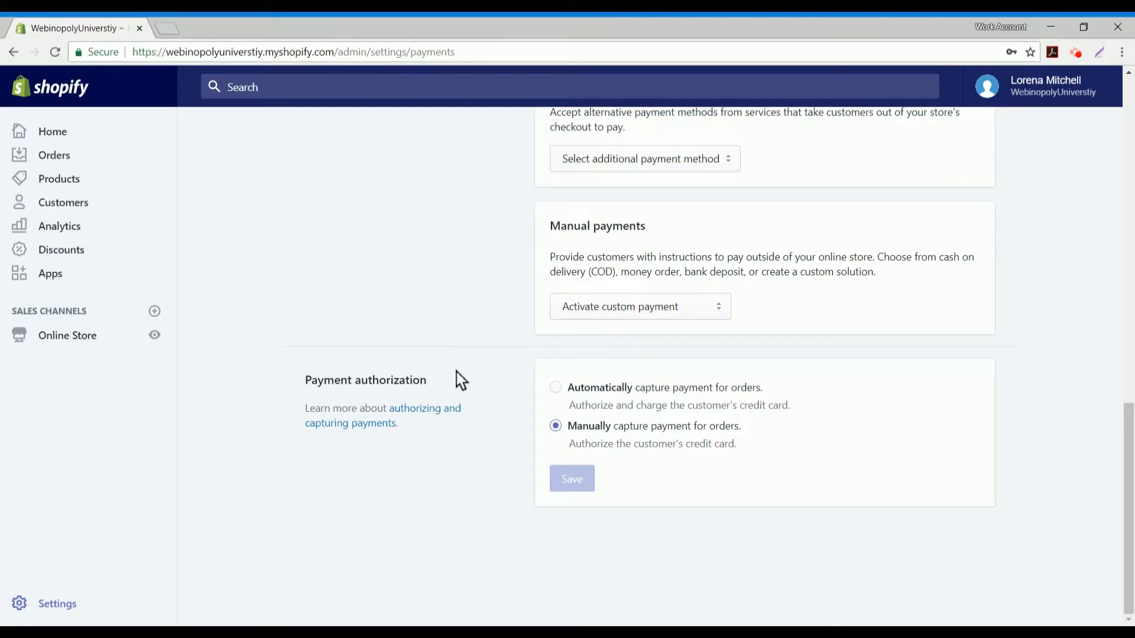
left_click(556, 389)
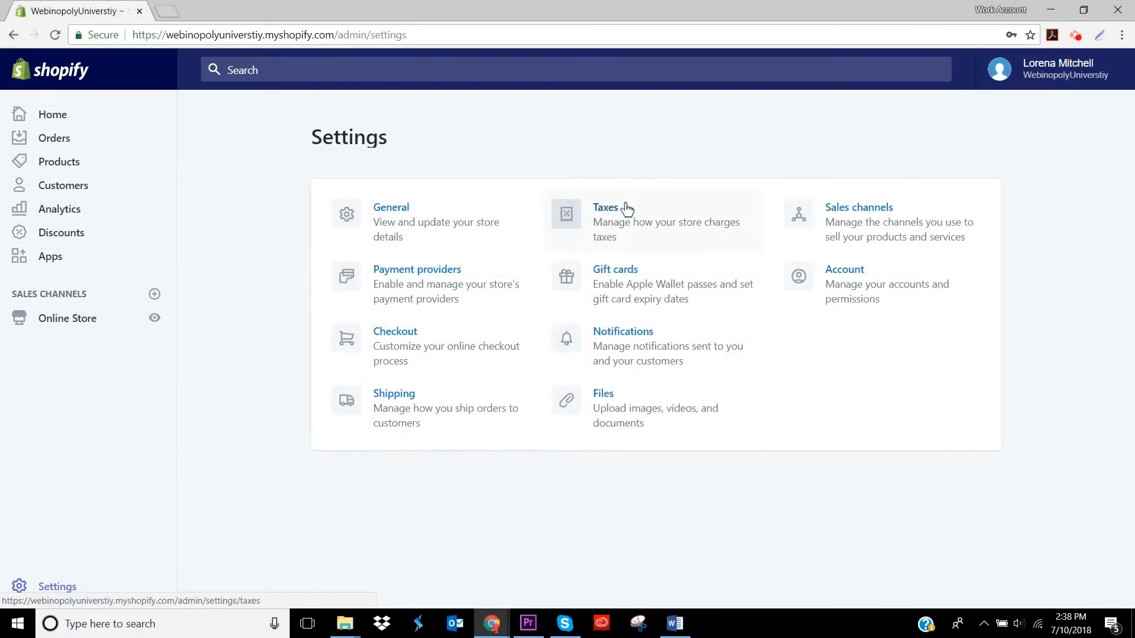
Review the store's tax settings and tax rates, and look through its uploaded files.
left_click(626, 207)
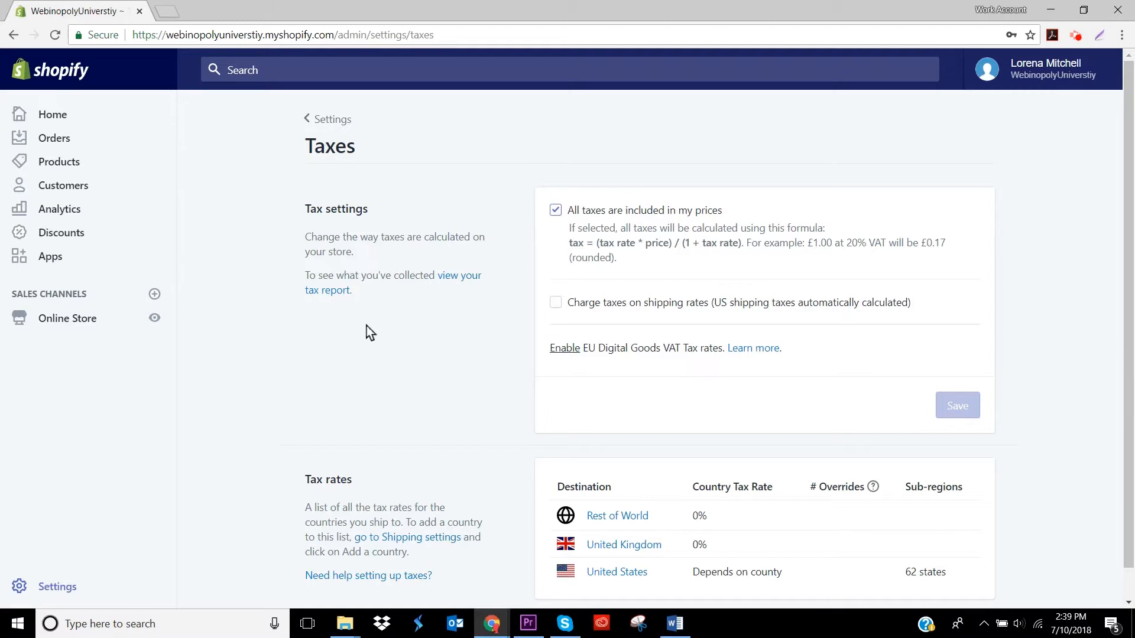
scroll(367, 326, "down", 1)
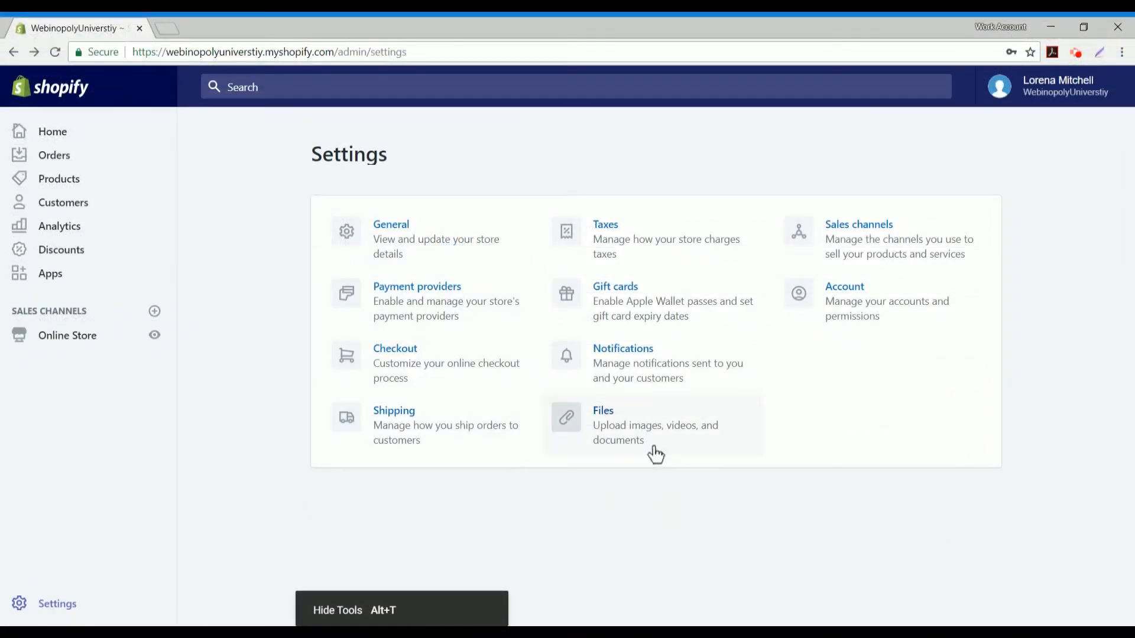
left_click(645, 421)
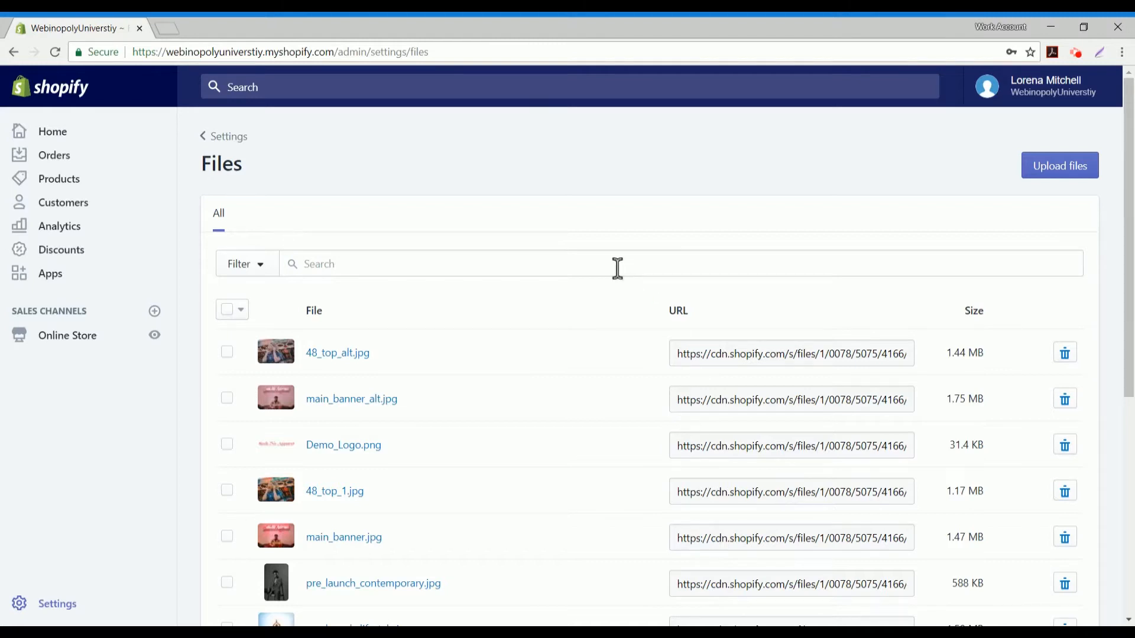
left_click(230, 144)
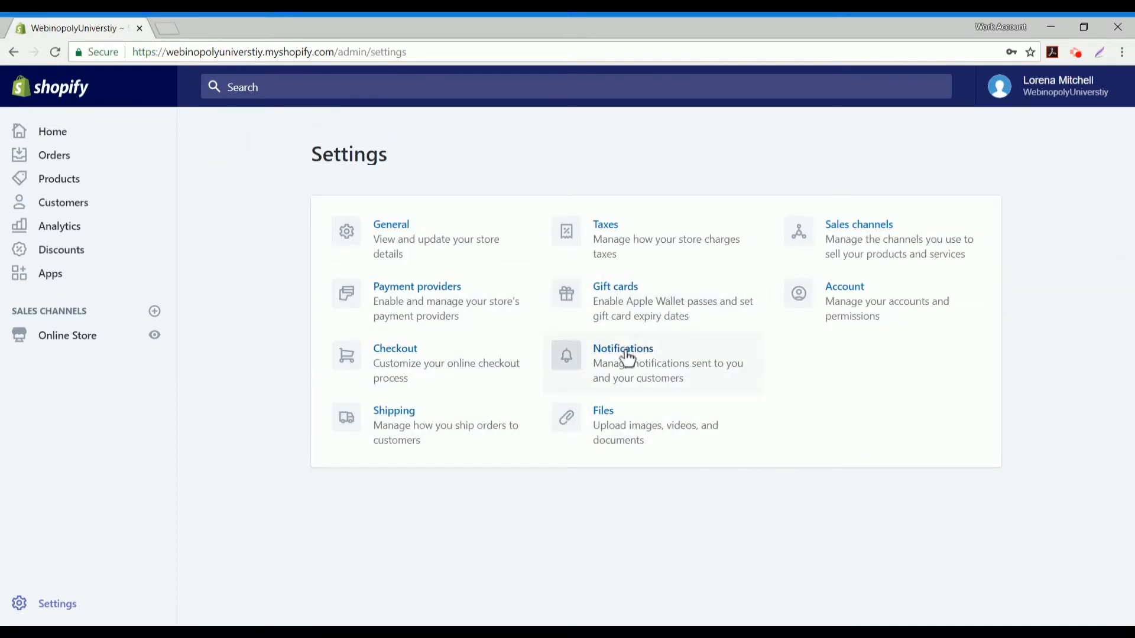
Examine the notification settings: order, shipping, and customer templates, order notifications, desktop notifications, and webhooks.
left_click(627, 359)
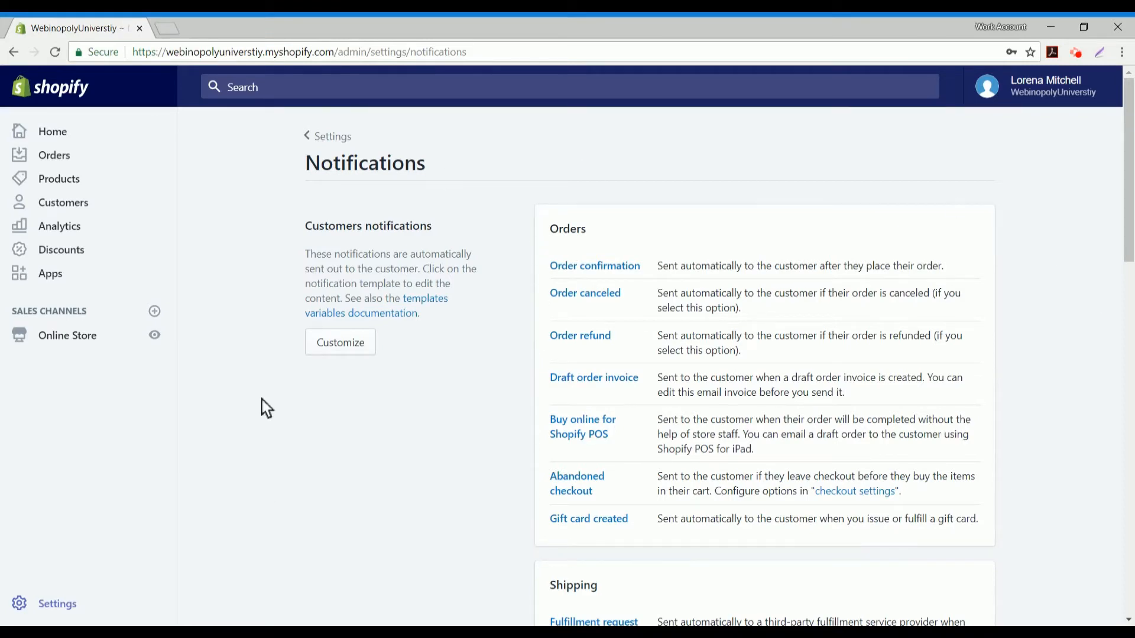
scroll(671, 260, "down", 6)
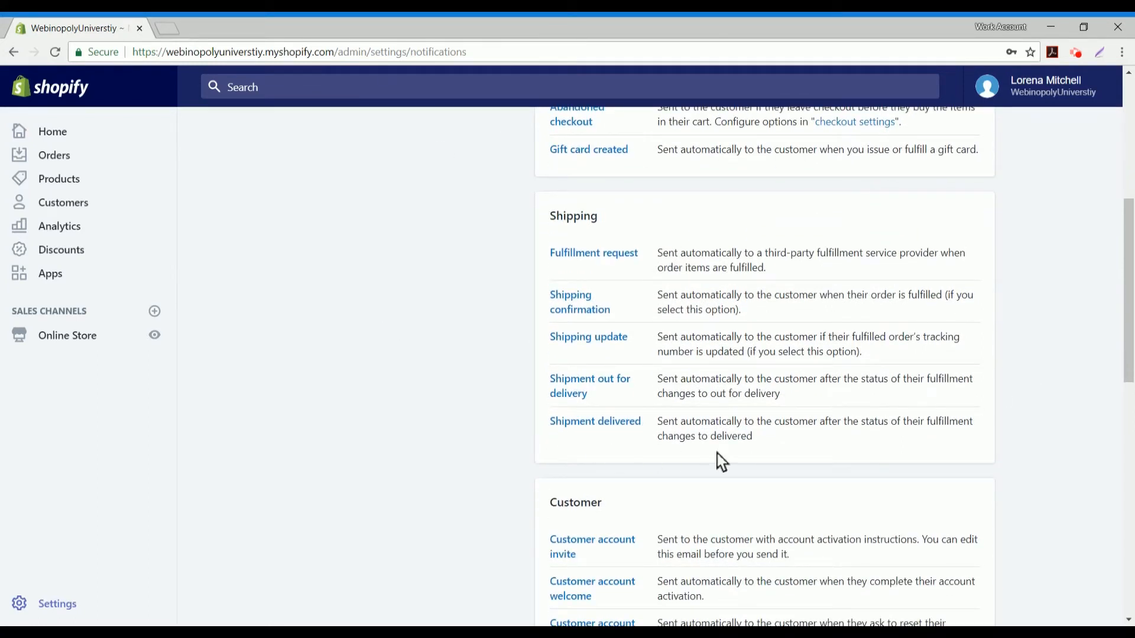
scroll(485, 230, "down", 3)
scroll(485, 229, "down", 1)
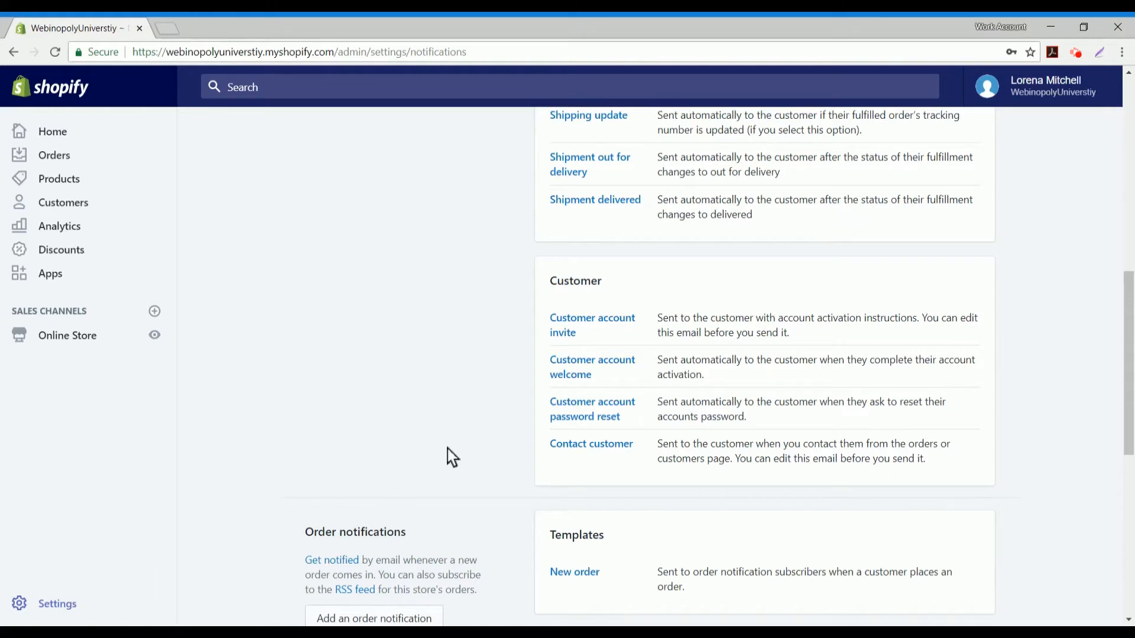
scroll(455, 457, "down", 5)
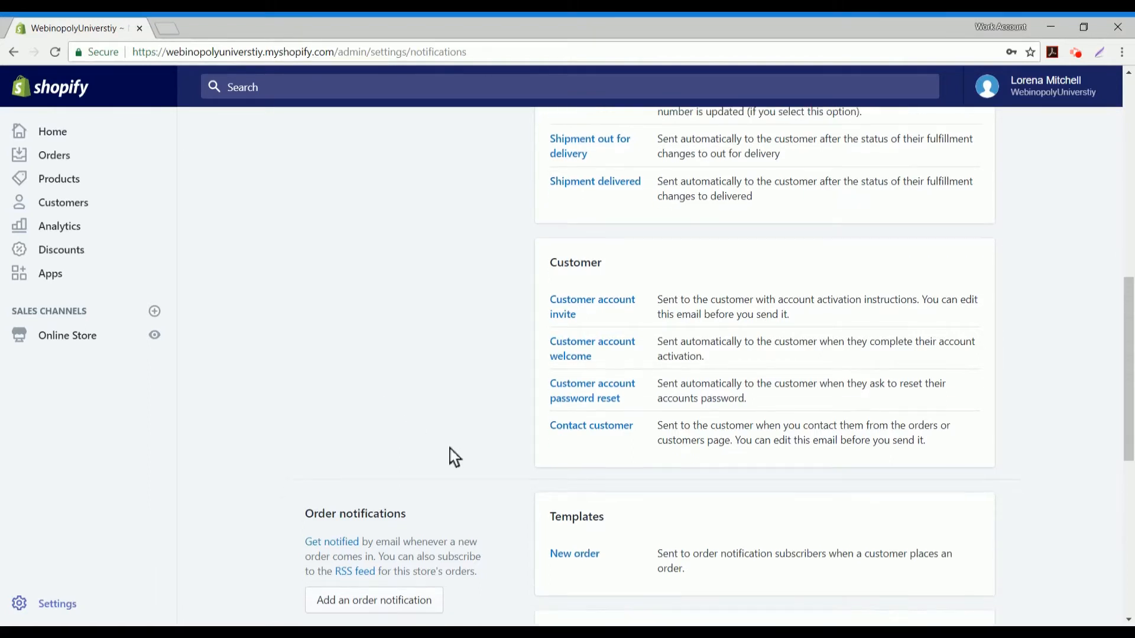
scroll(454, 457, "down", 1)
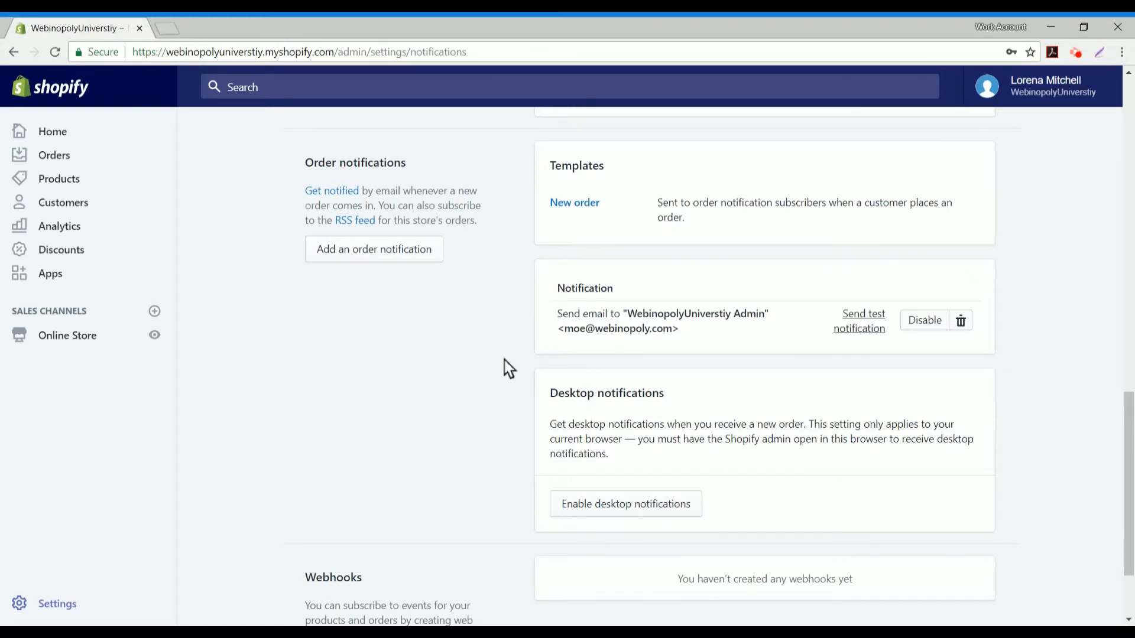
scroll(510, 368, "down", 2)
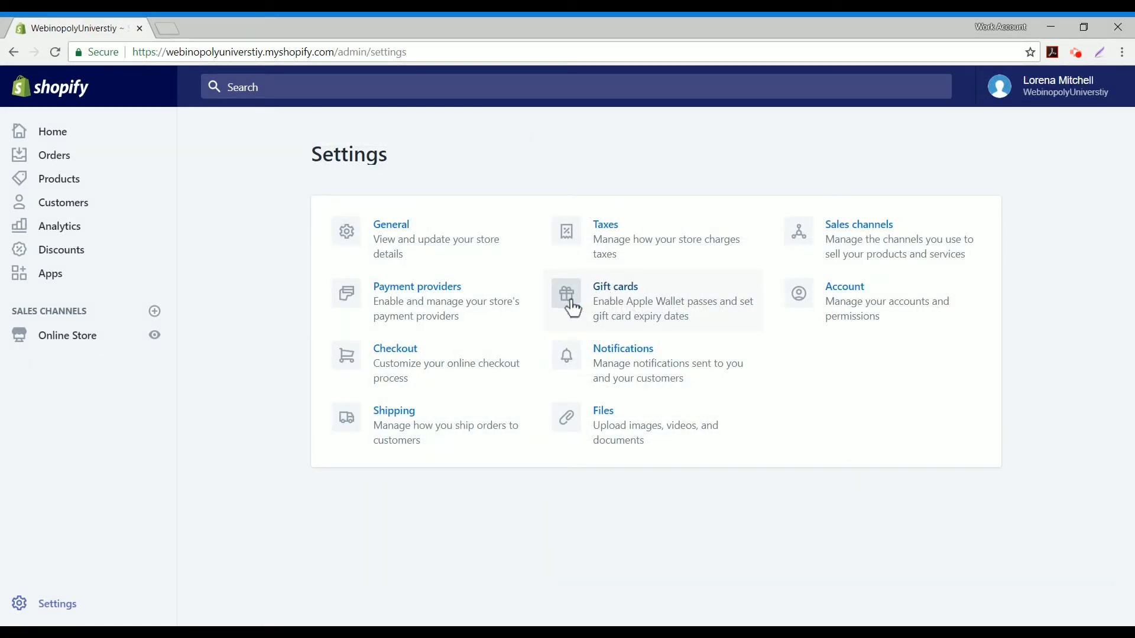
Set gift cards to expire 12 months after purchase and save the gift card settings.
left_click(605, 289)
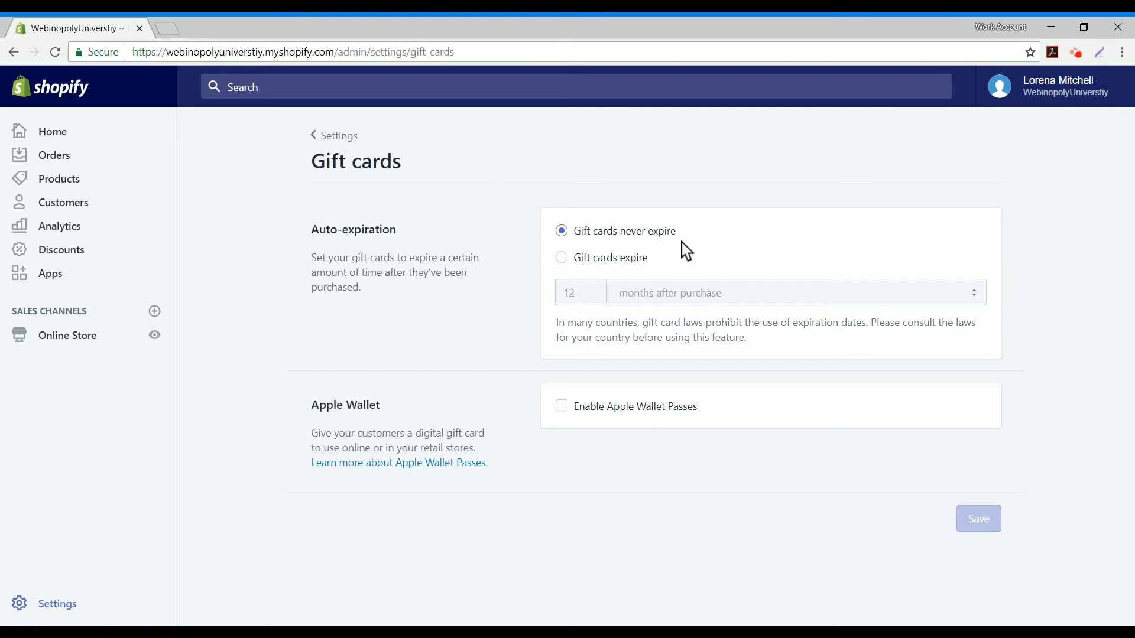
left_click(569, 260)
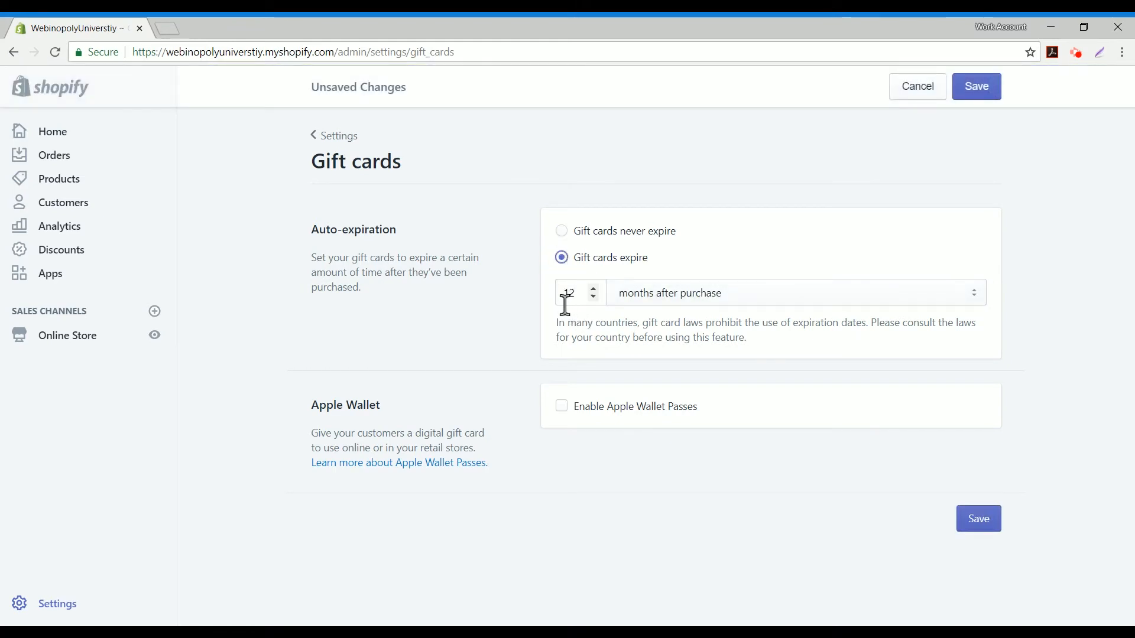
left_click(690, 300)
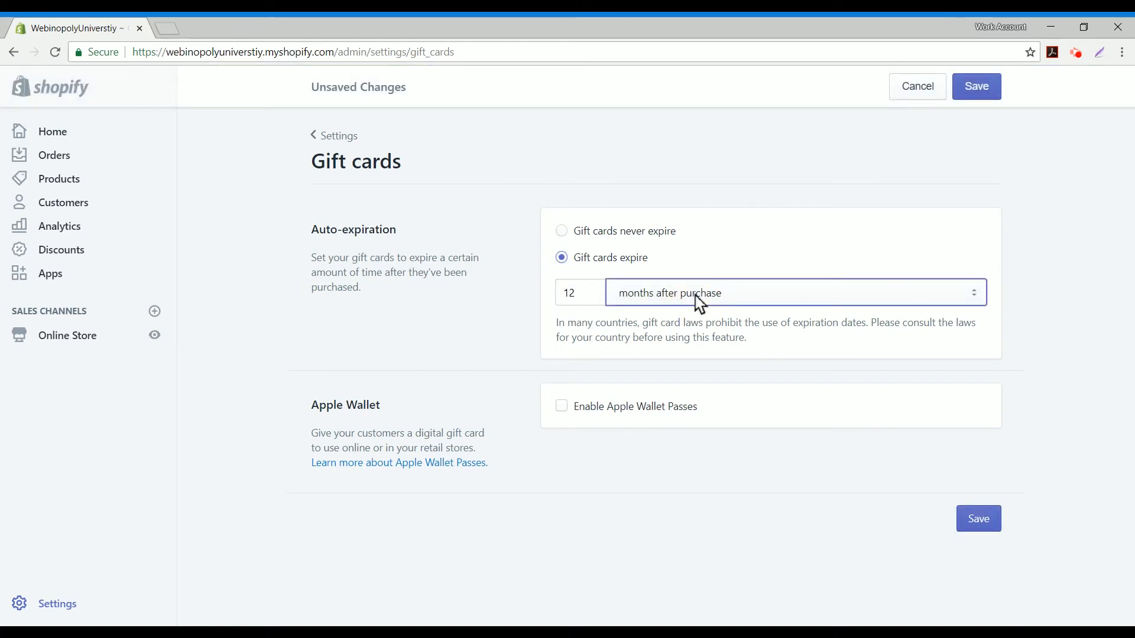
left_click(600, 330)
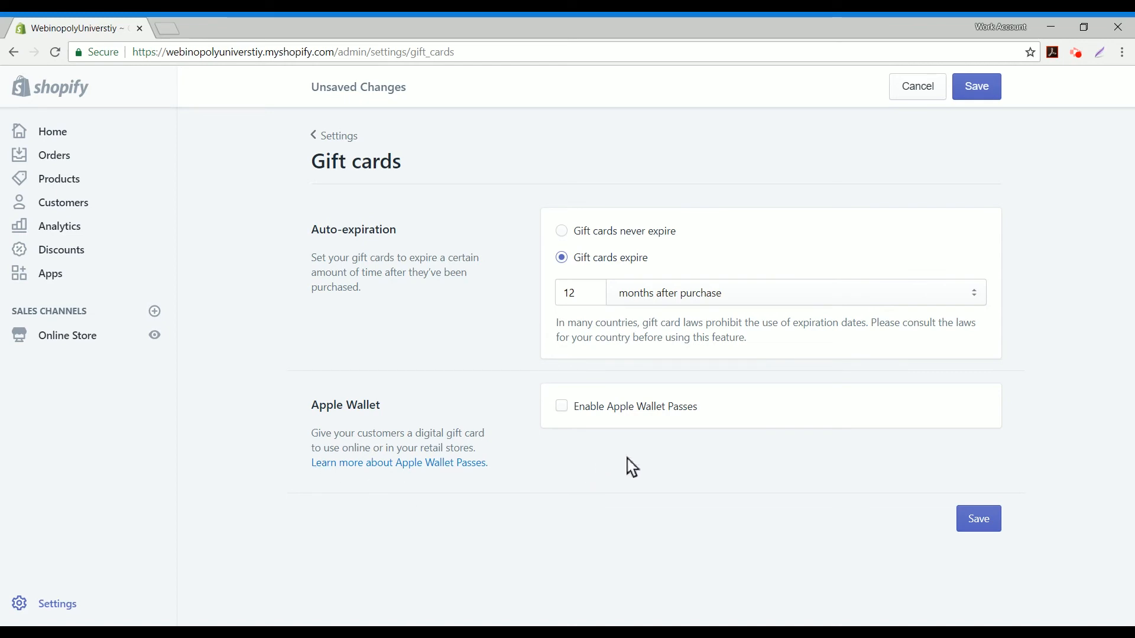
left_click(976, 89)
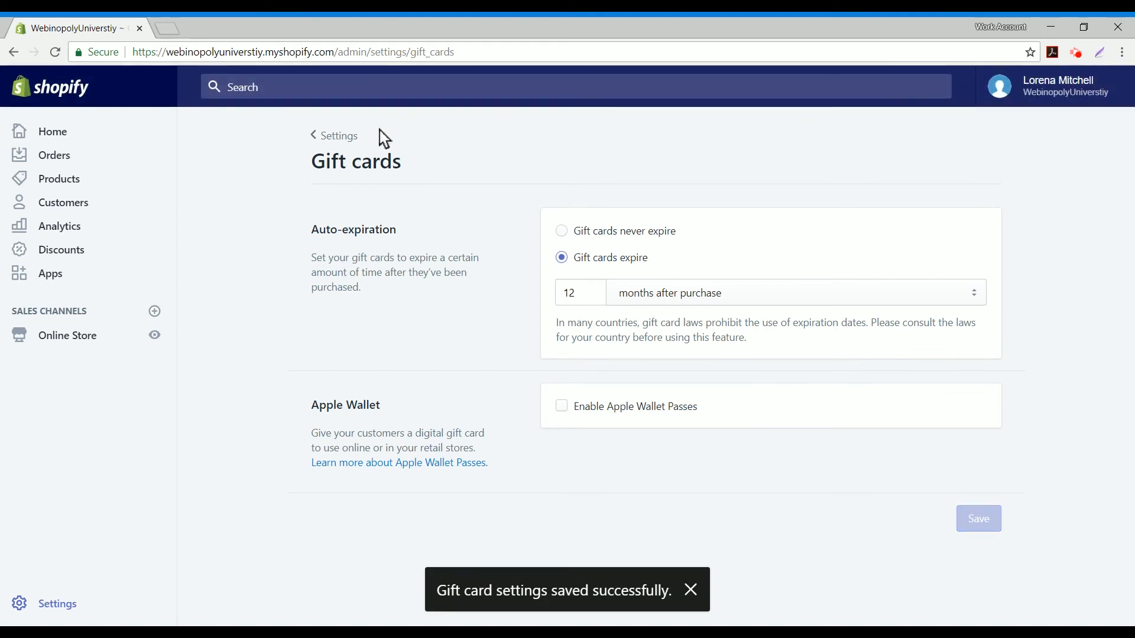
left_click(328, 137)
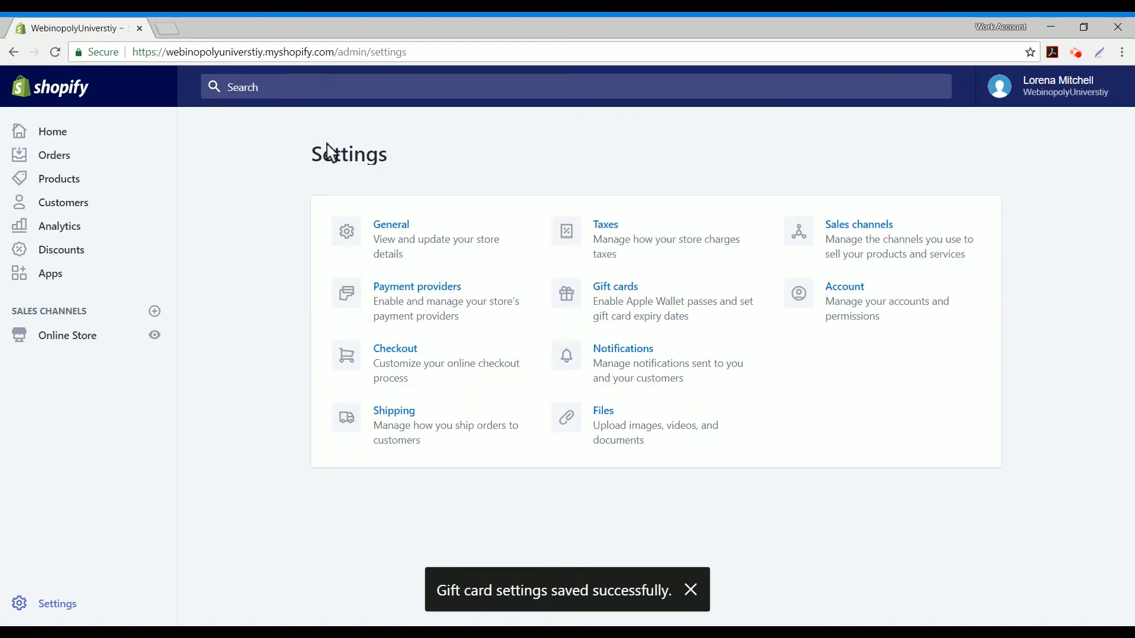
Review the installed sales channels, and the account overview with its owner and staff permissions.
left_click(854, 230)
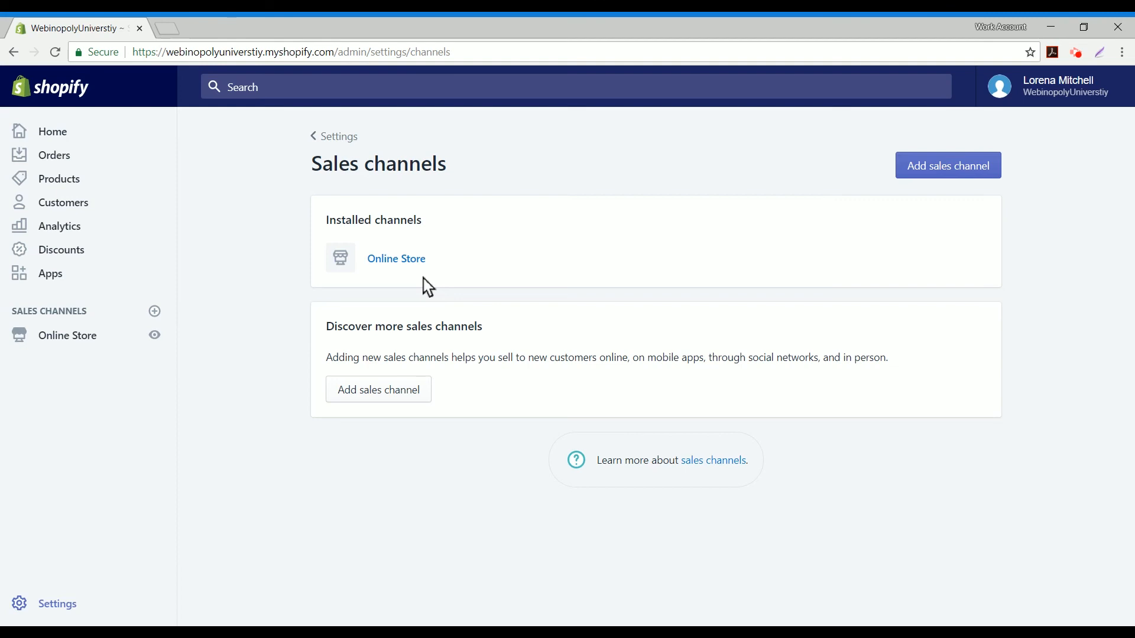
left_click(348, 137)
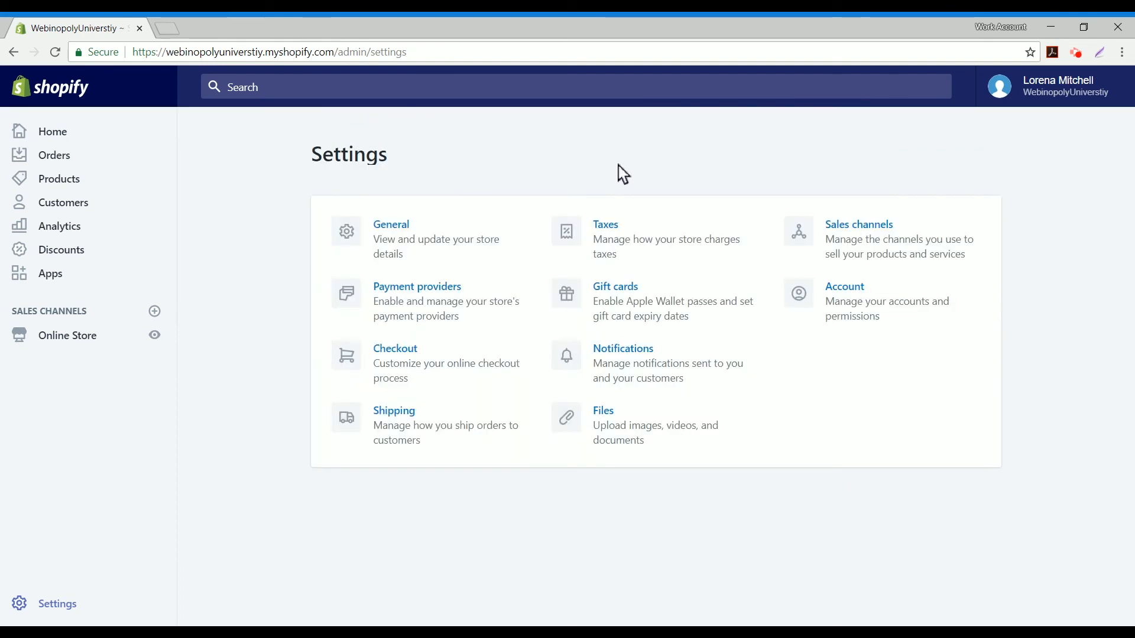
left_click(900, 301)
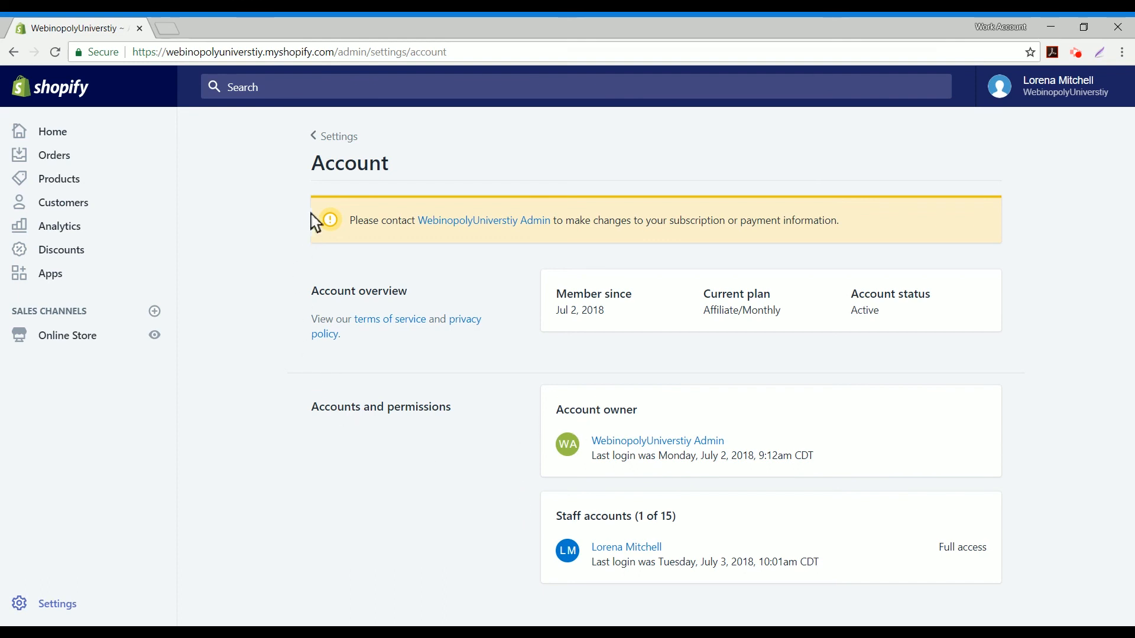
left_click(341, 140)
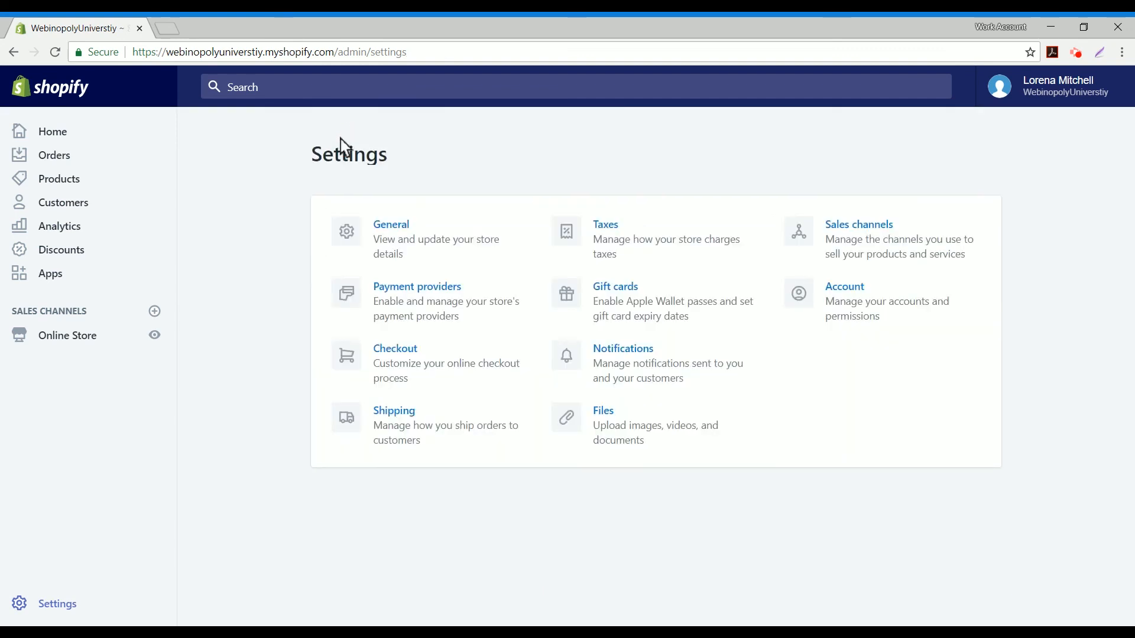